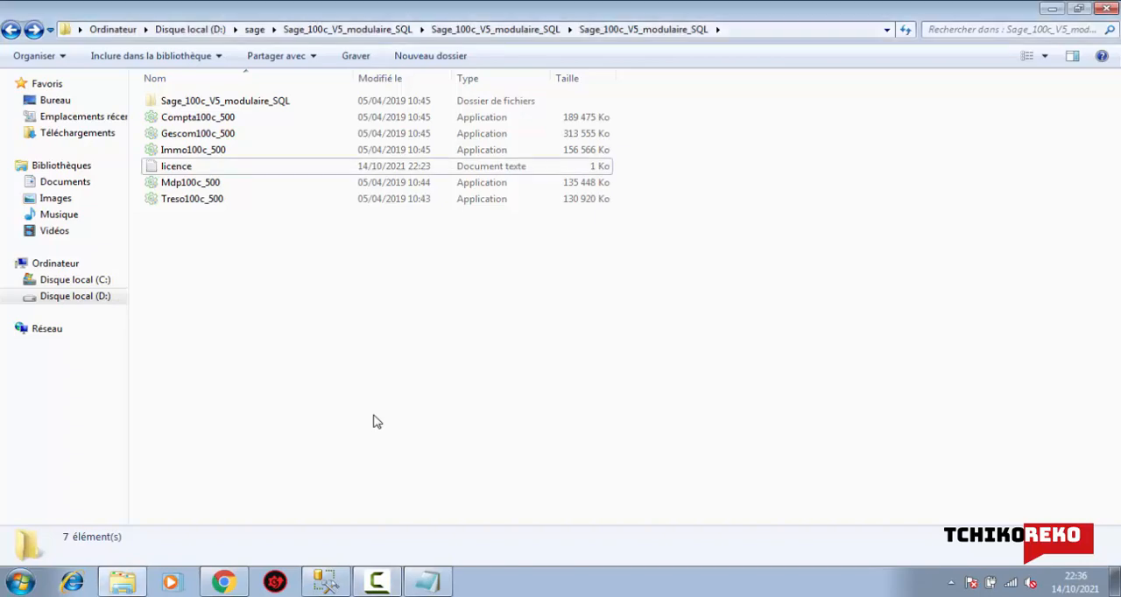
Run the Gescom100c_500 installer as administrator in Français (Standard), keeping the default destination folder for Gestion commerciale
click(208, 136)
right_click(209, 136)
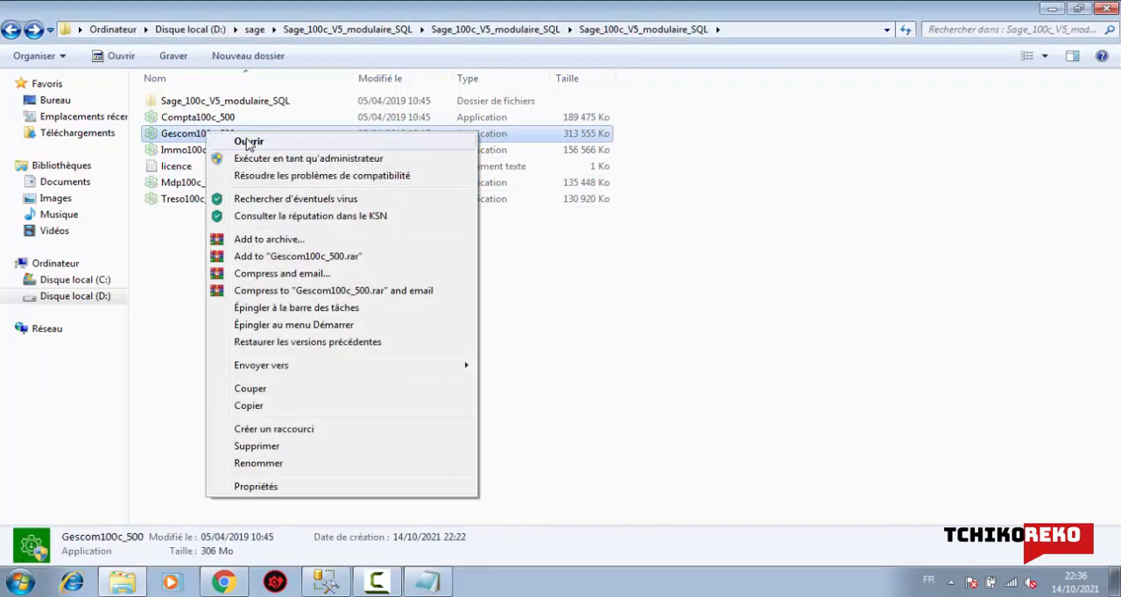
click(262, 158)
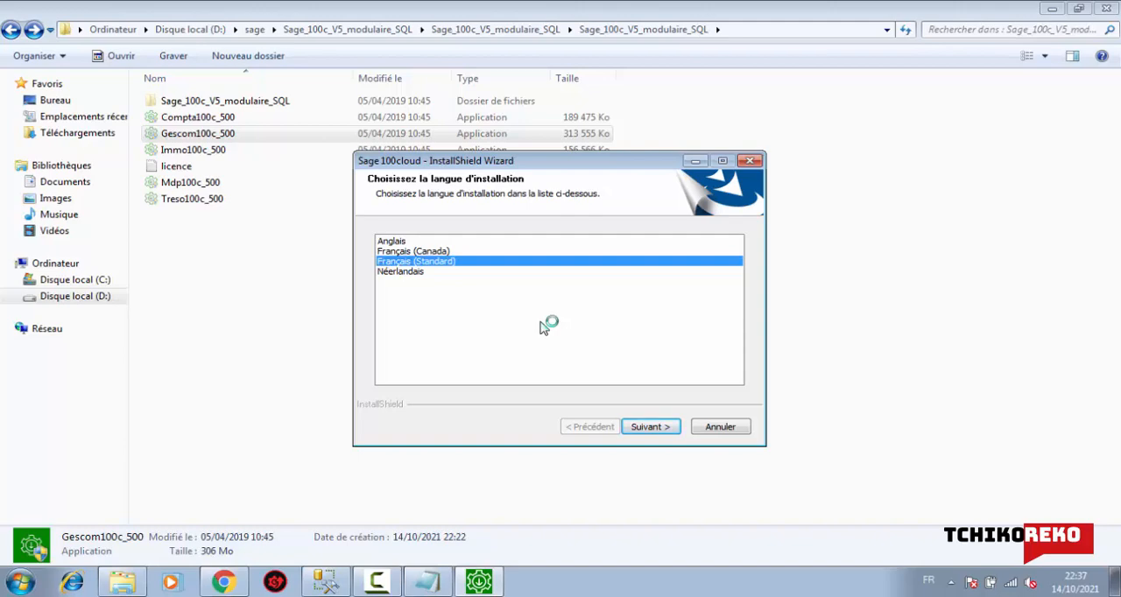
click(655, 428)
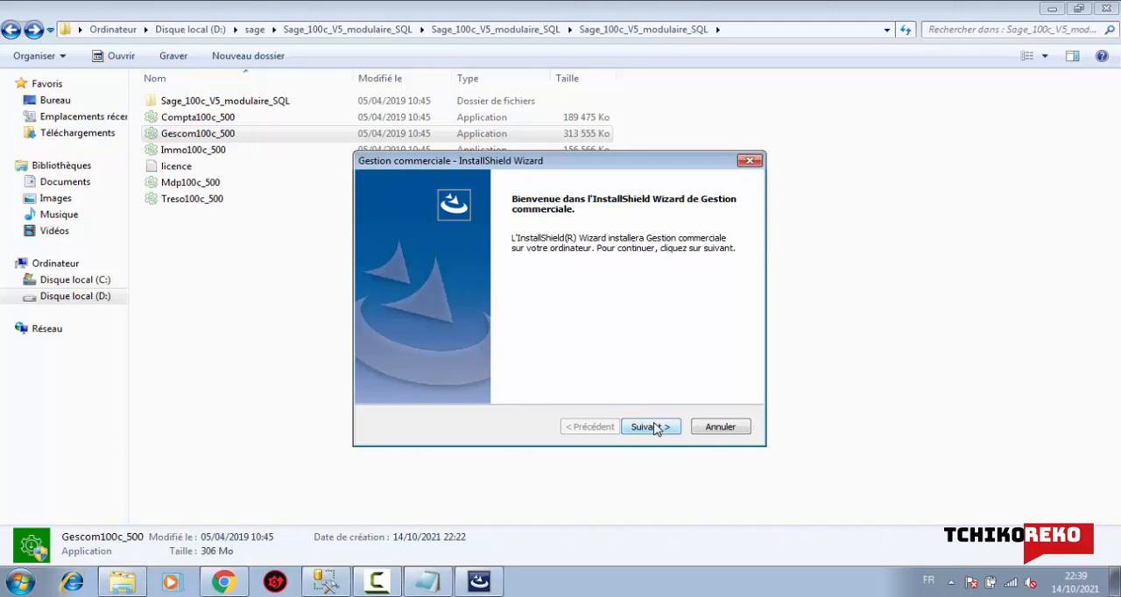
click(648, 426)
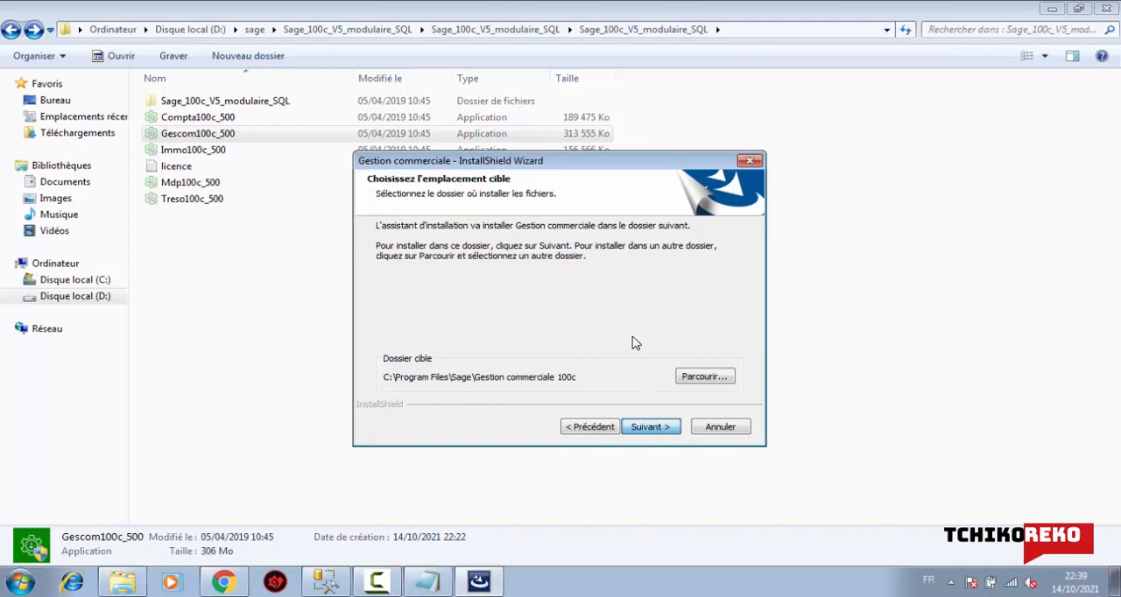
click(650, 427)
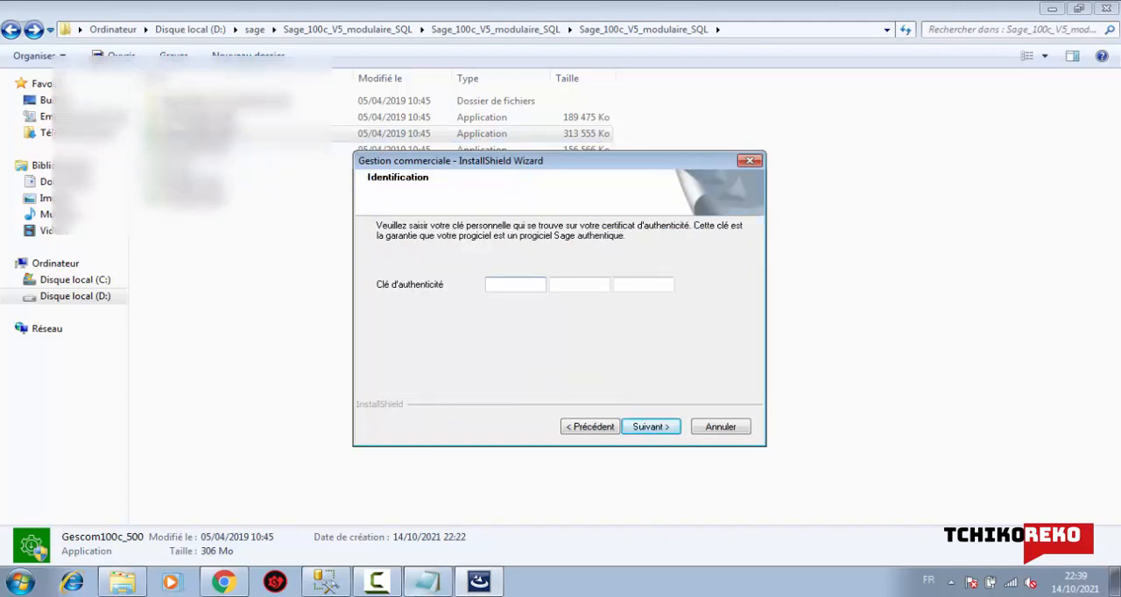
Copy the first part of the Gescom key from the licence note into the first authenticity key field
click(427, 581)
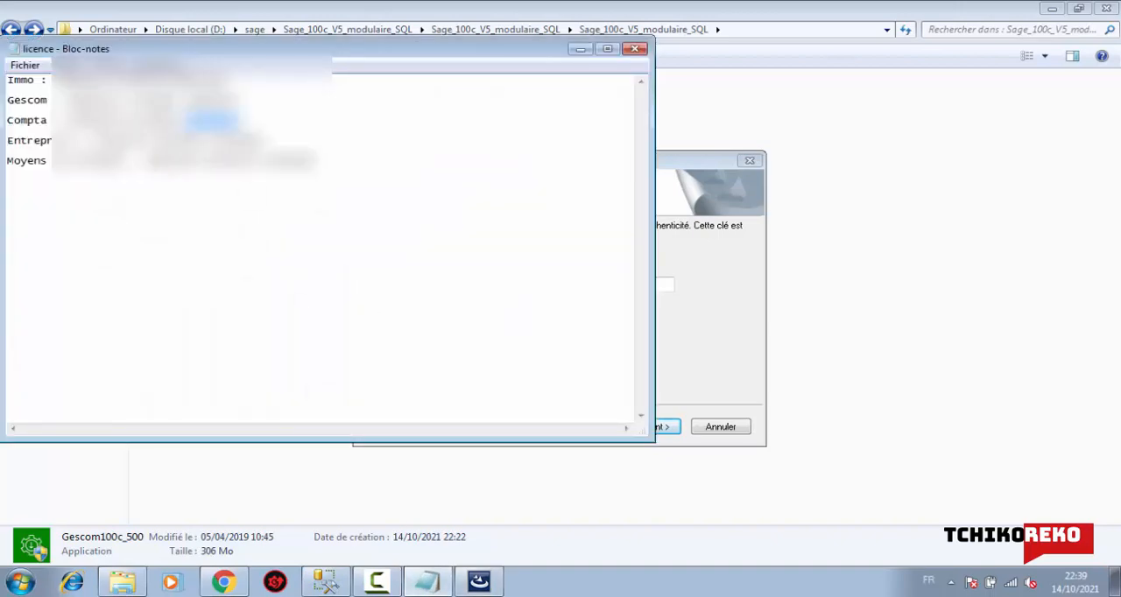
double_click(86, 100)
right_click(85, 98)
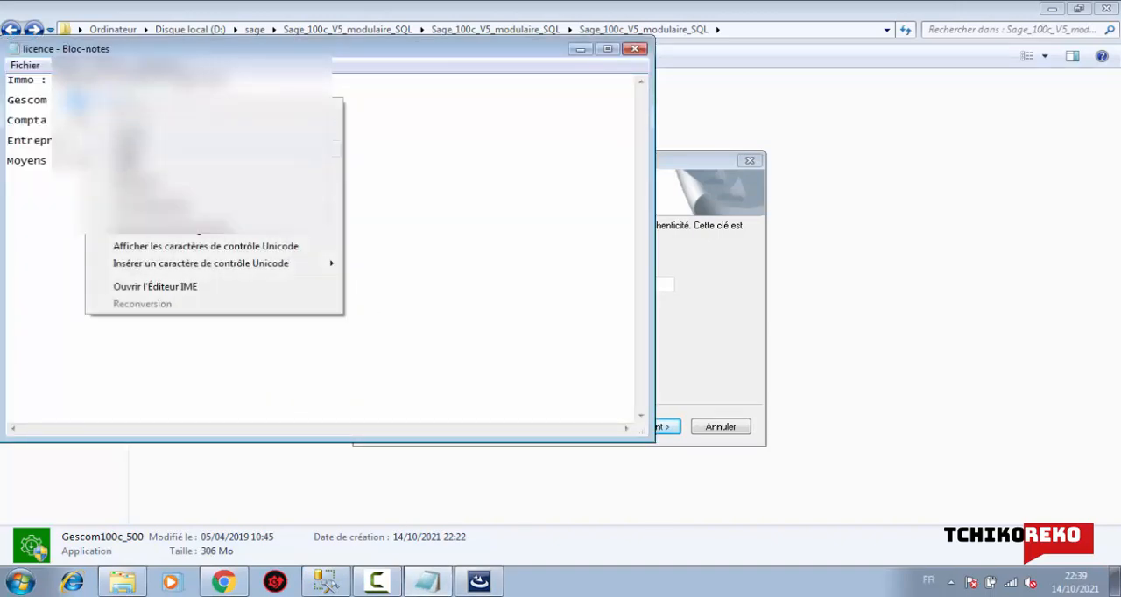
click(129, 150)
click(725, 332)
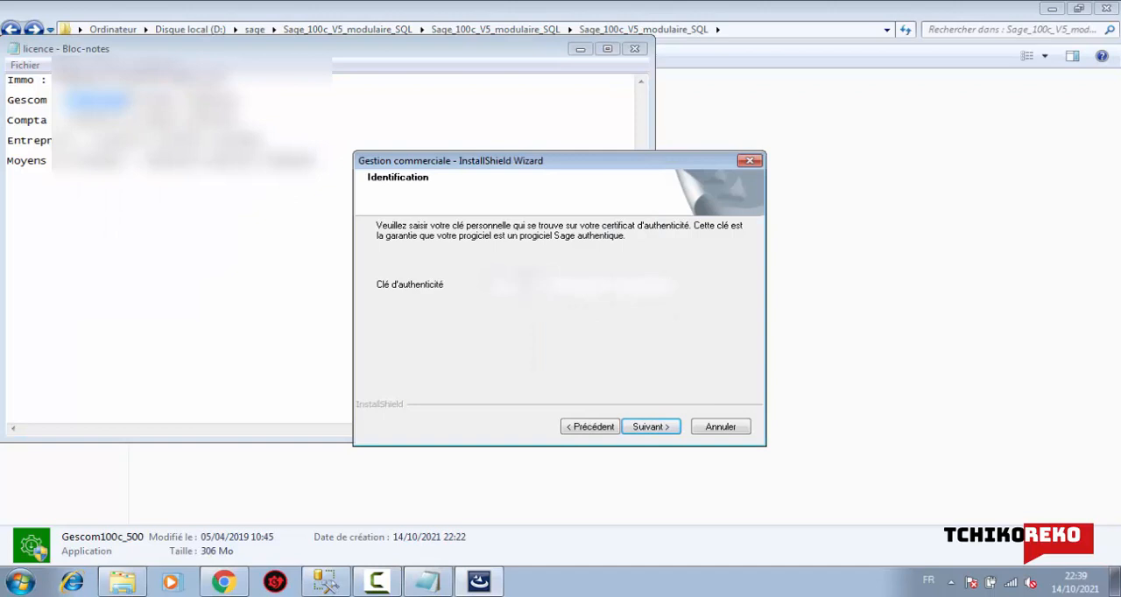
right_click(524, 283)
click(561, 355)
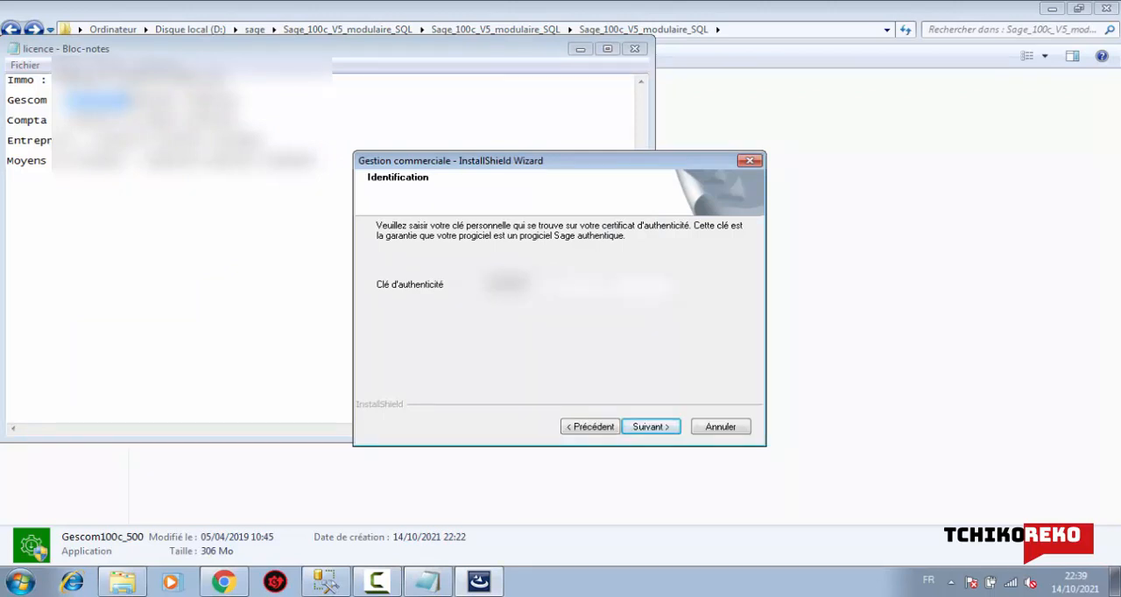
Copy the second part of the Gescom key from the licence note into the second authenticity key field
double_click(143, 100)
right_click(142, 100)
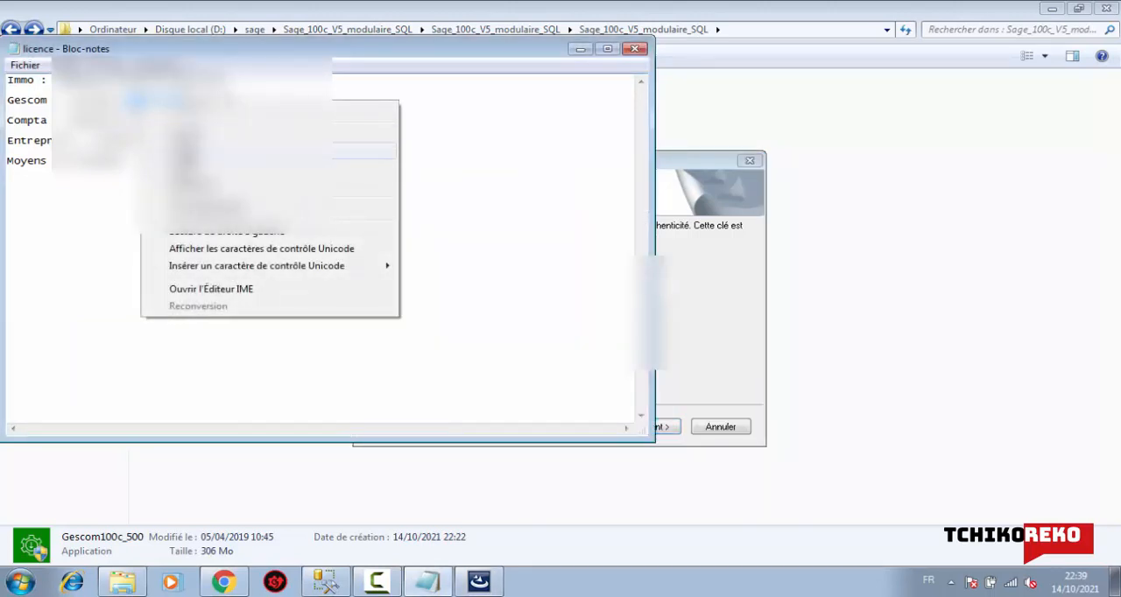
click(201, 150)
click(696, 331)
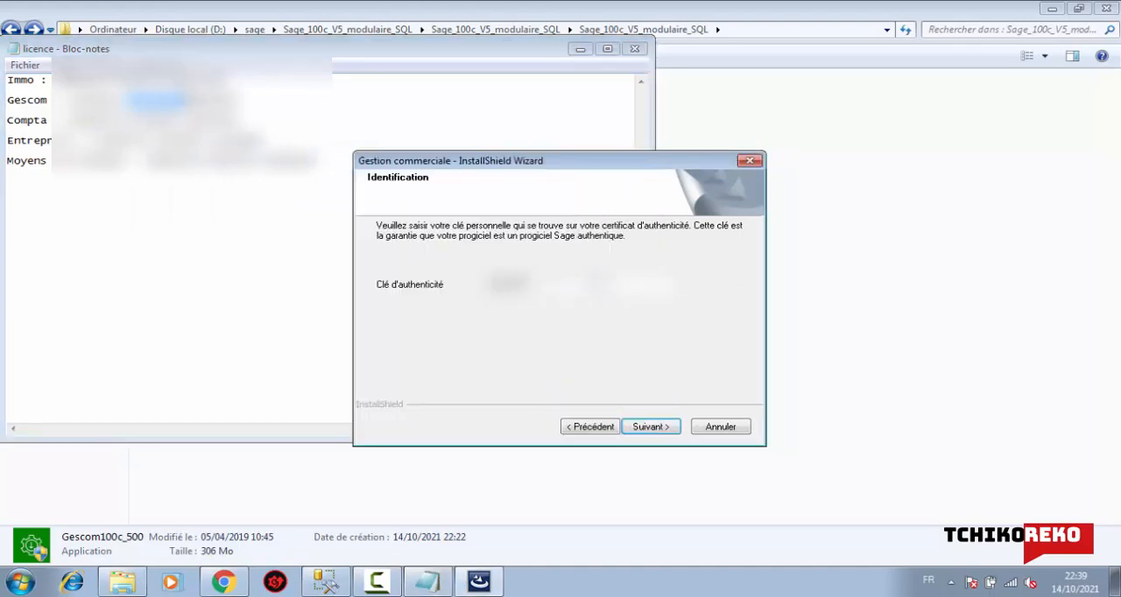
right_click(591, 285)
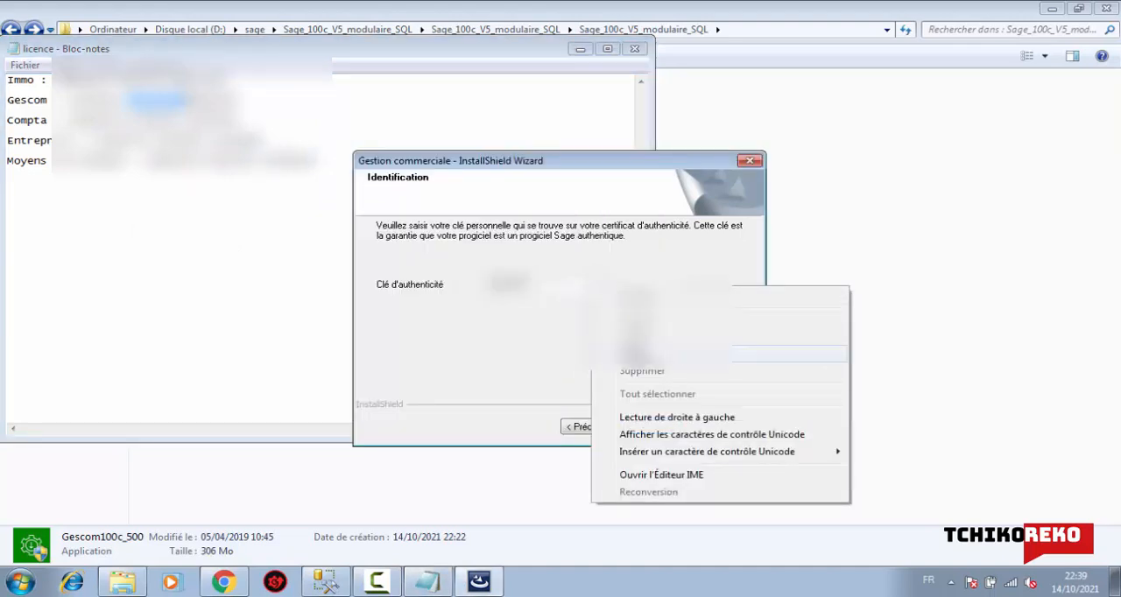
click(639, 354)
Copy the last part of the Gescom key into the third field, closing the licence note, and submit the authenticity key
double_click(212, 102)
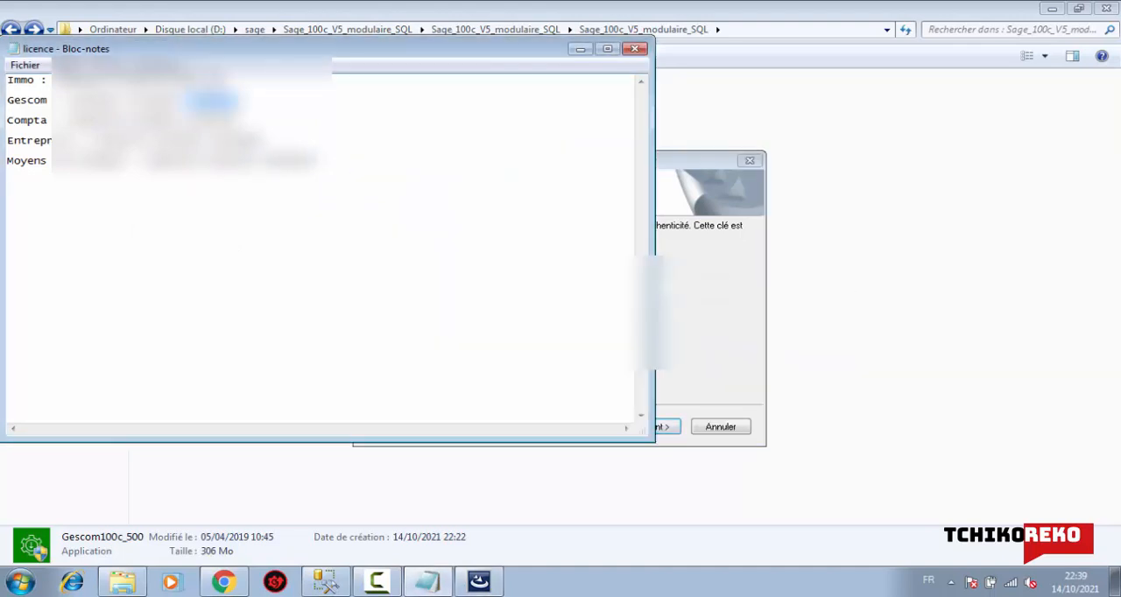
right_click(210, 100)
click(252, 149)
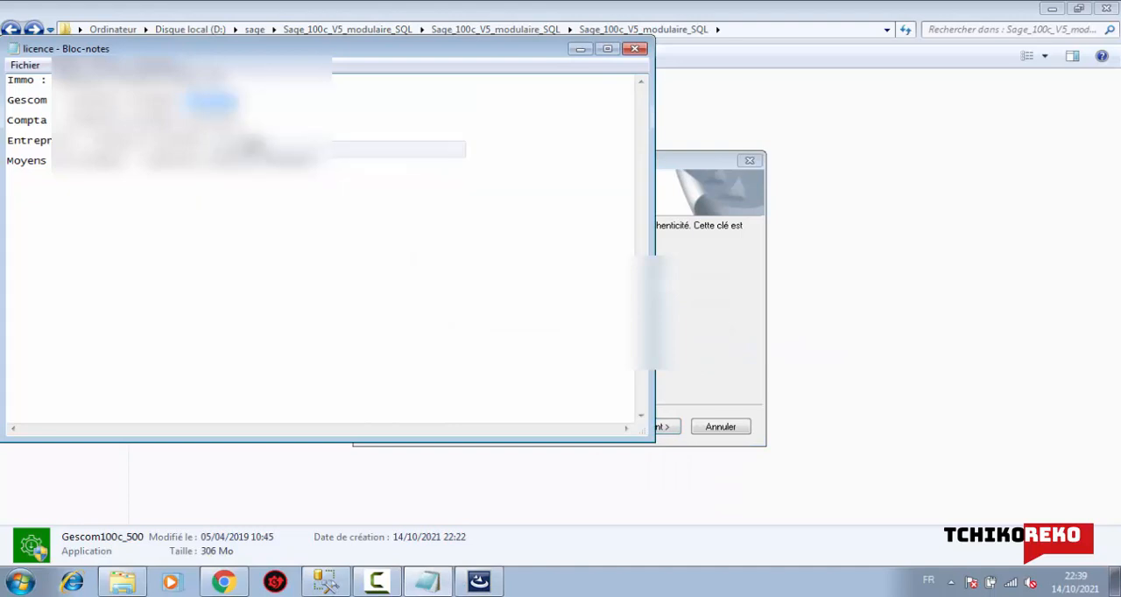
click(635, 49)
right_click(652, 286)
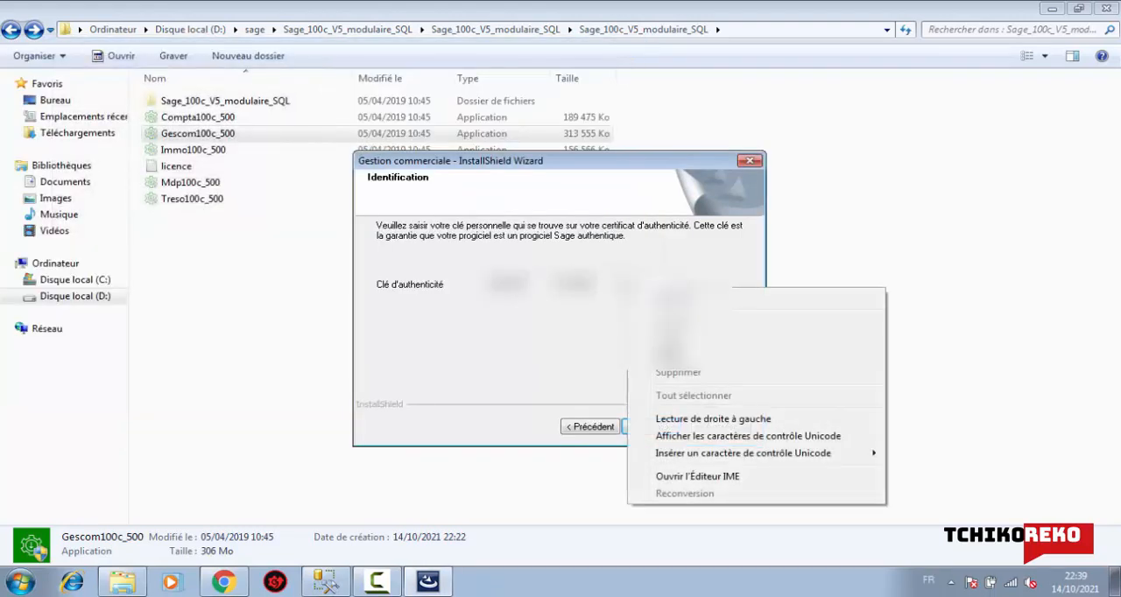
click(676, 356)
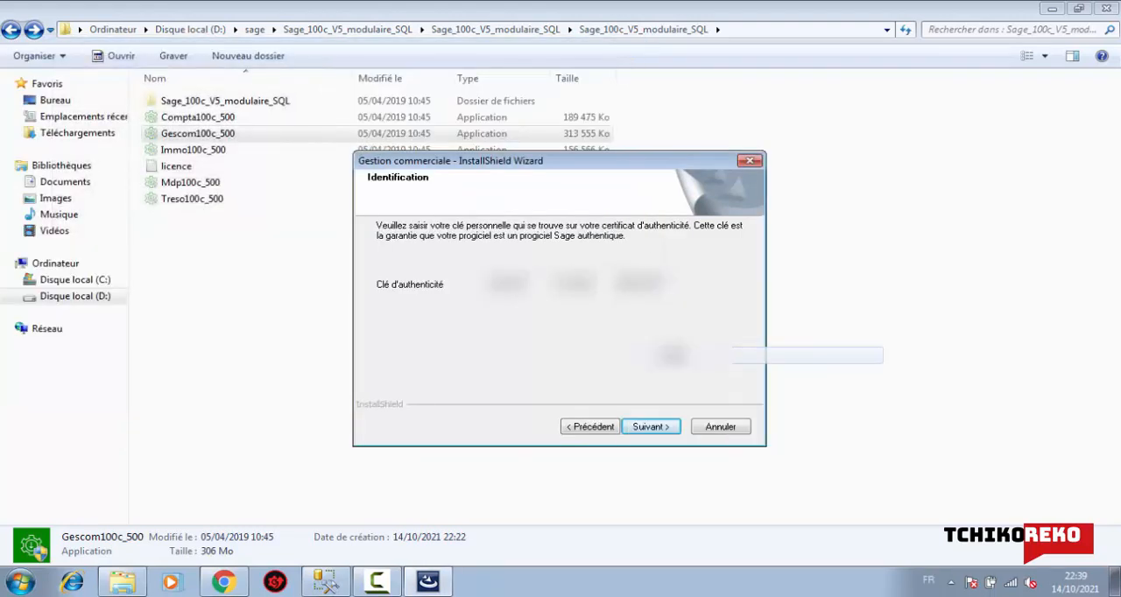
click(653, 429)
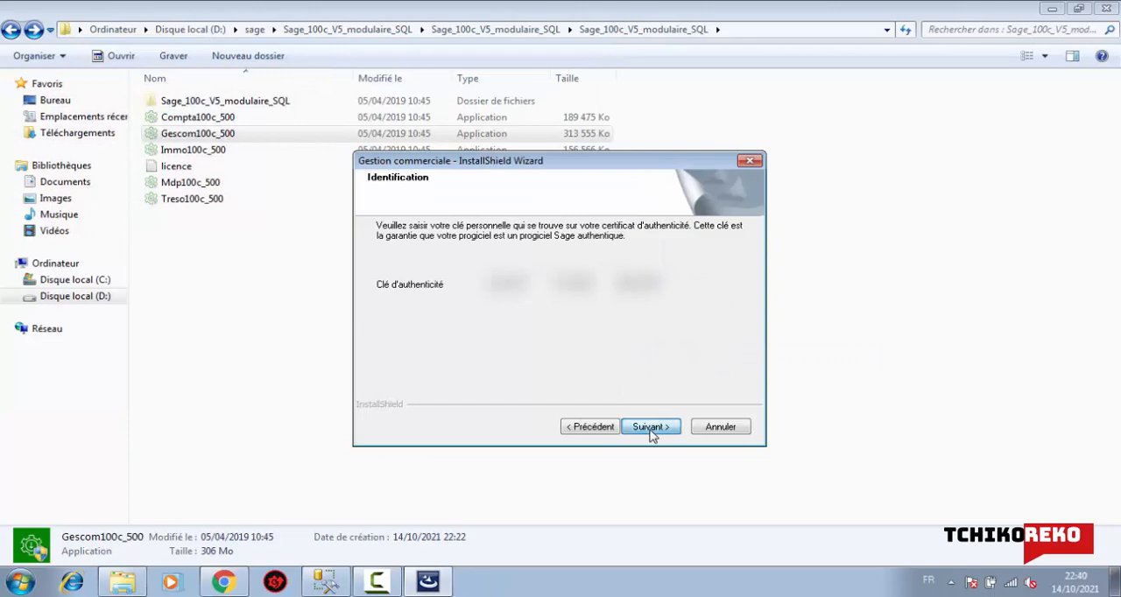
Minimize the folder window and complete the Gestion commerciale installation, accepting the licence terms and acknowledging the Internet Explorer notice
click(1051, 9)
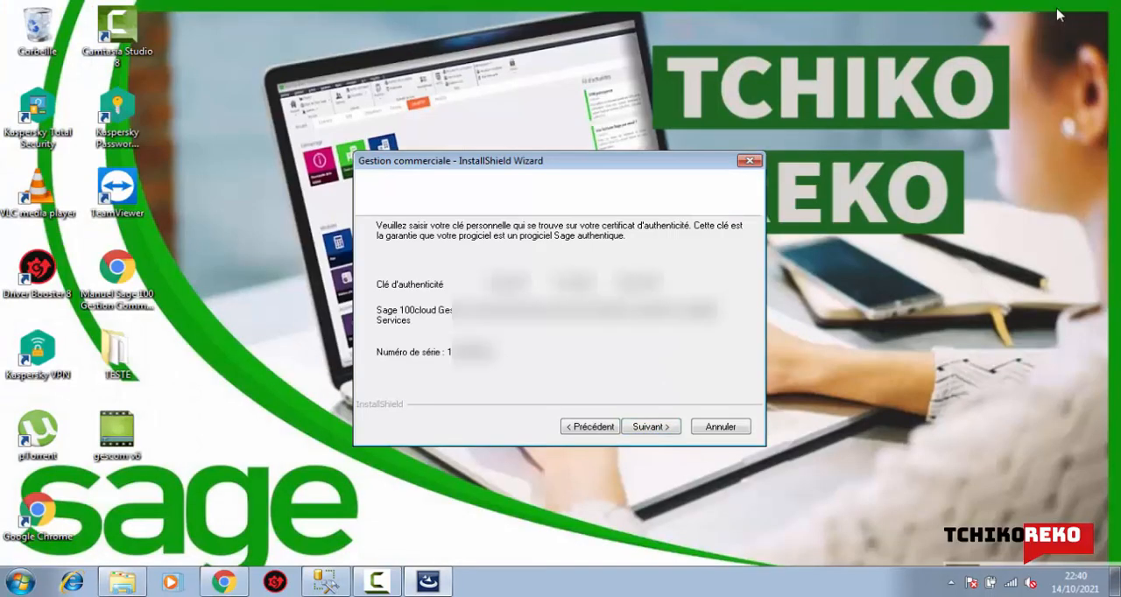
key(Return)
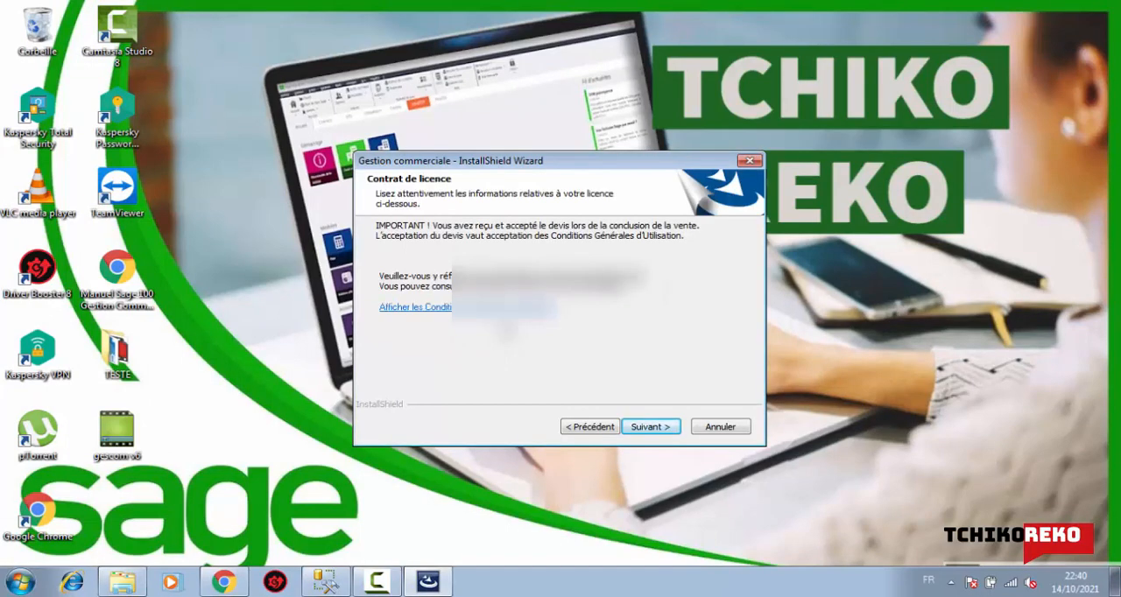
click(648, 426)
click(646, 427)
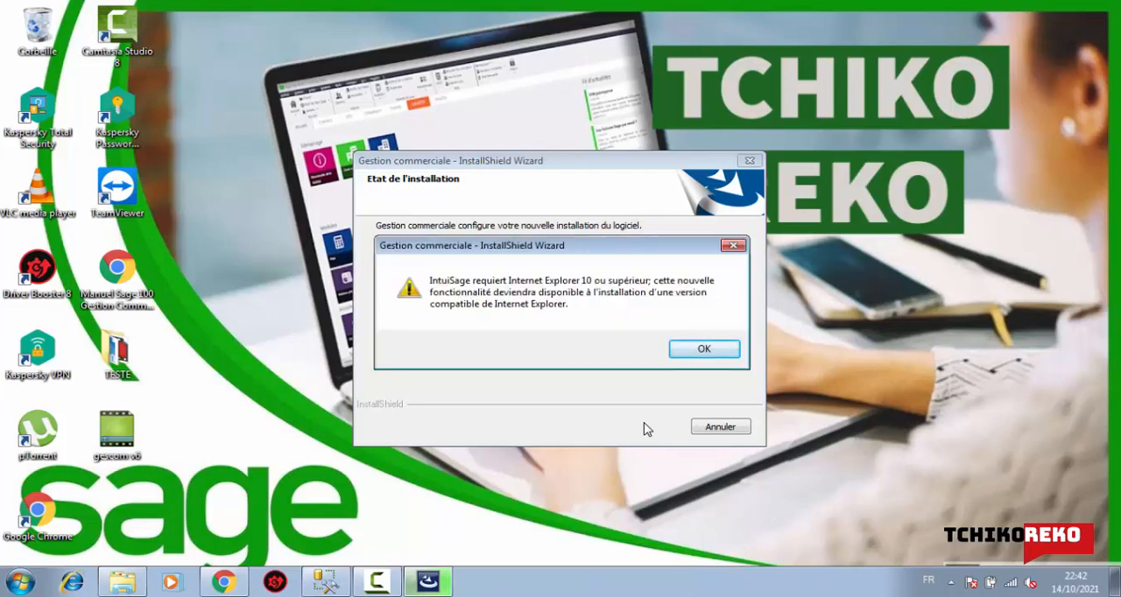
click(705, 349)
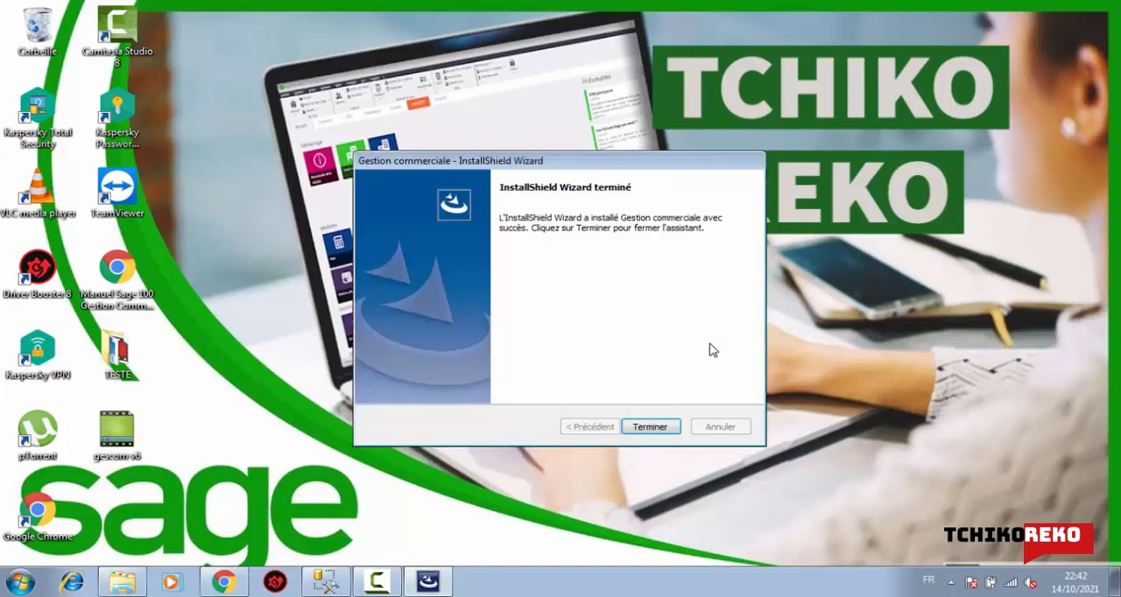
click(651, 429)
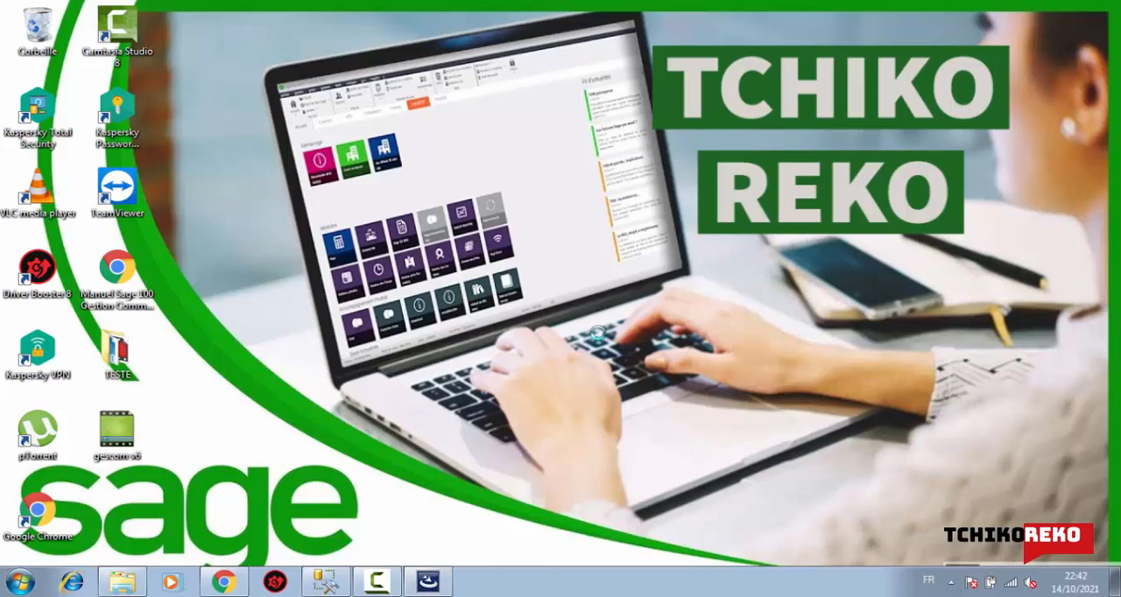
Refresh the desktop
right_click(598, 333)
mouse_move(596, 336)
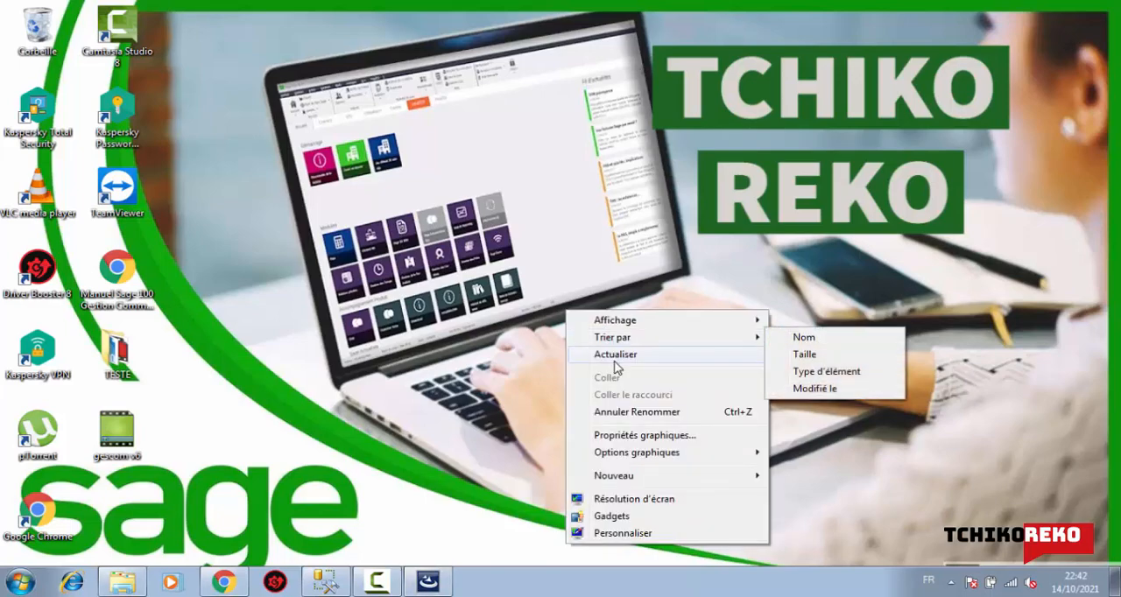
click(615, 361)
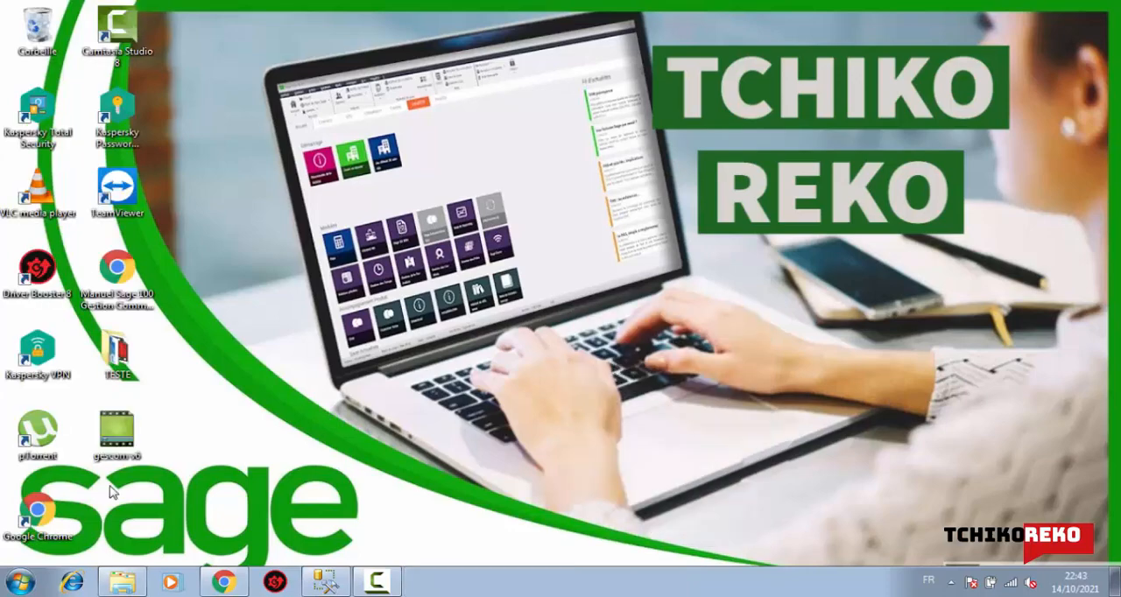
Launch Sage 100cloud Gestion commerciale from the Sage program group and decline the Programme Amélioration Produits
click(20, 582)
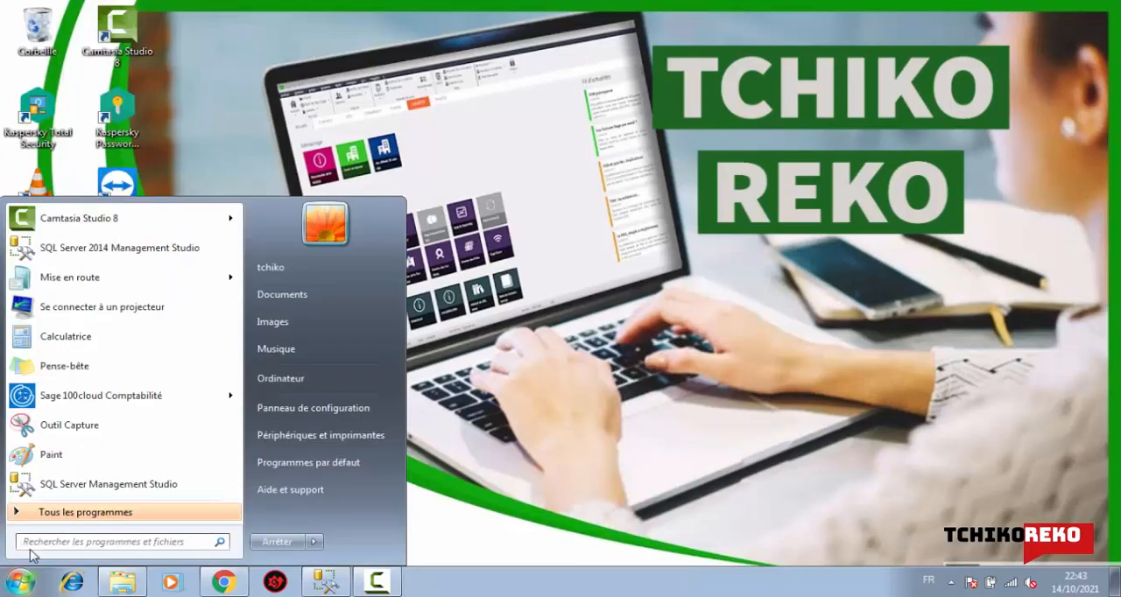
click(147, 512)
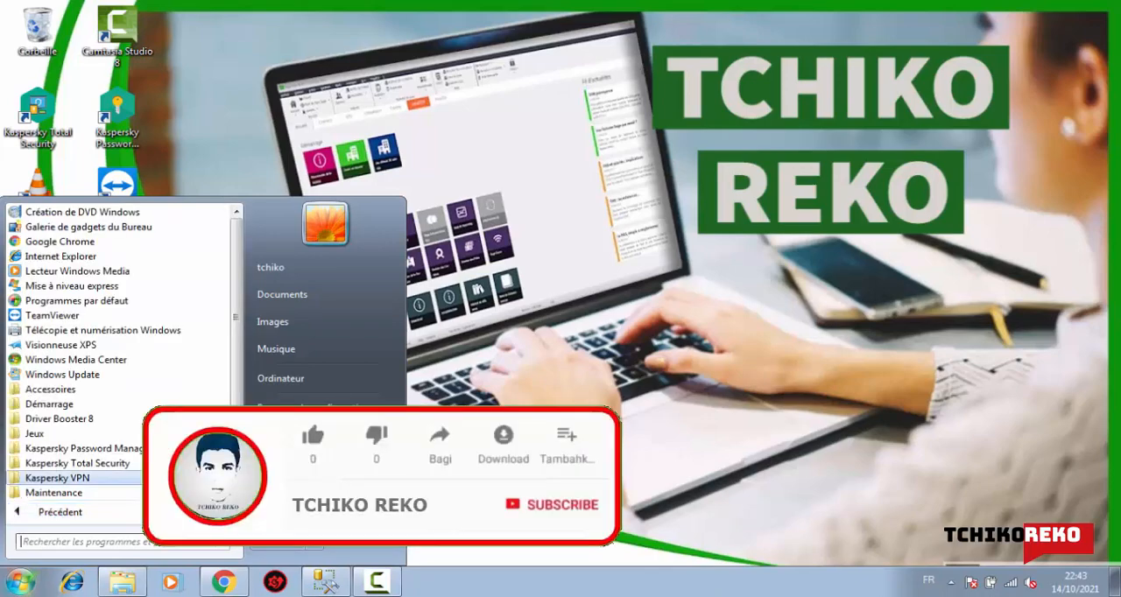
scroll(238, 402, down, 3)
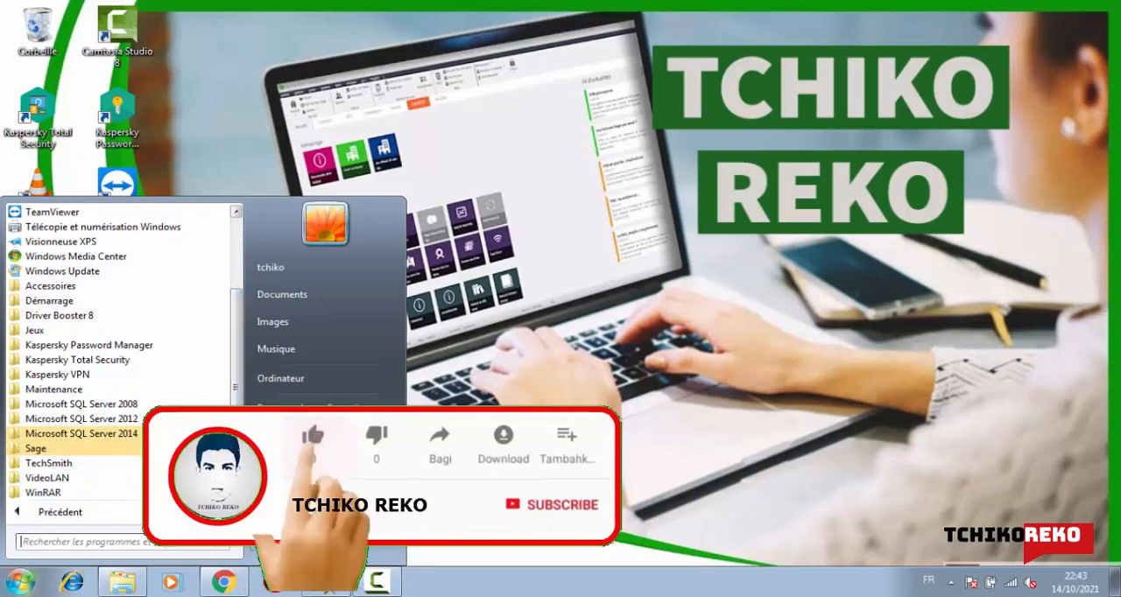
click(97, 450)
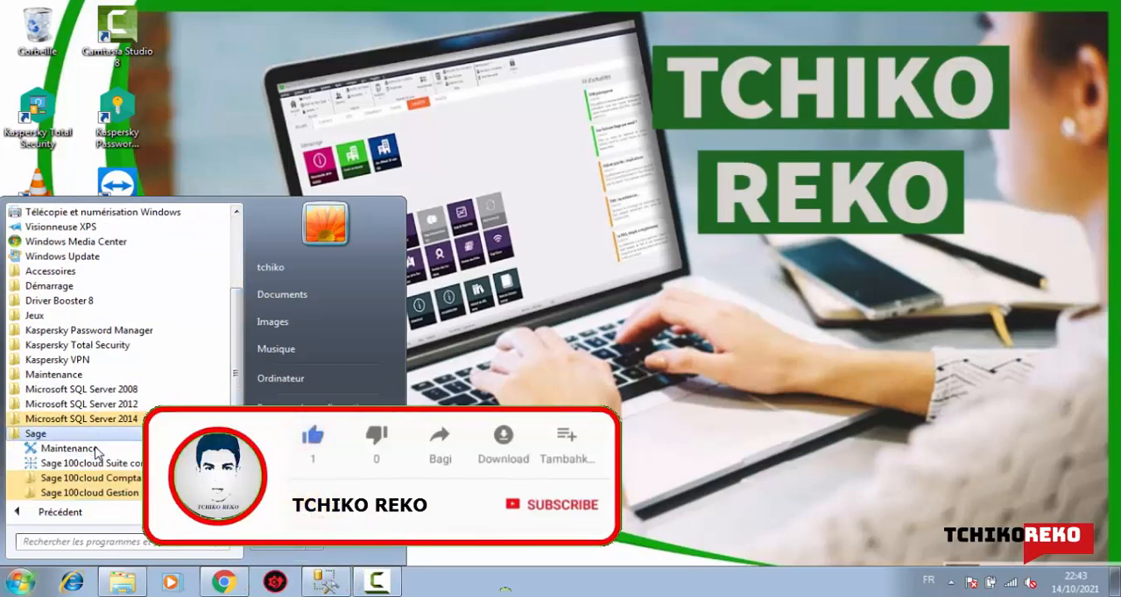
click(120, 493)
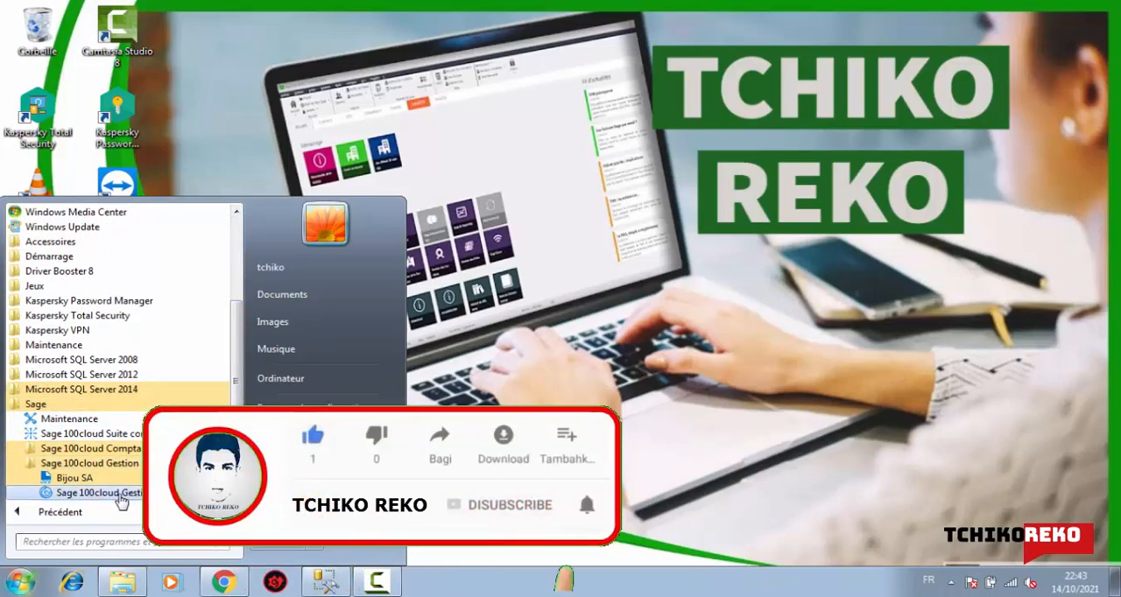
click(105, 493)
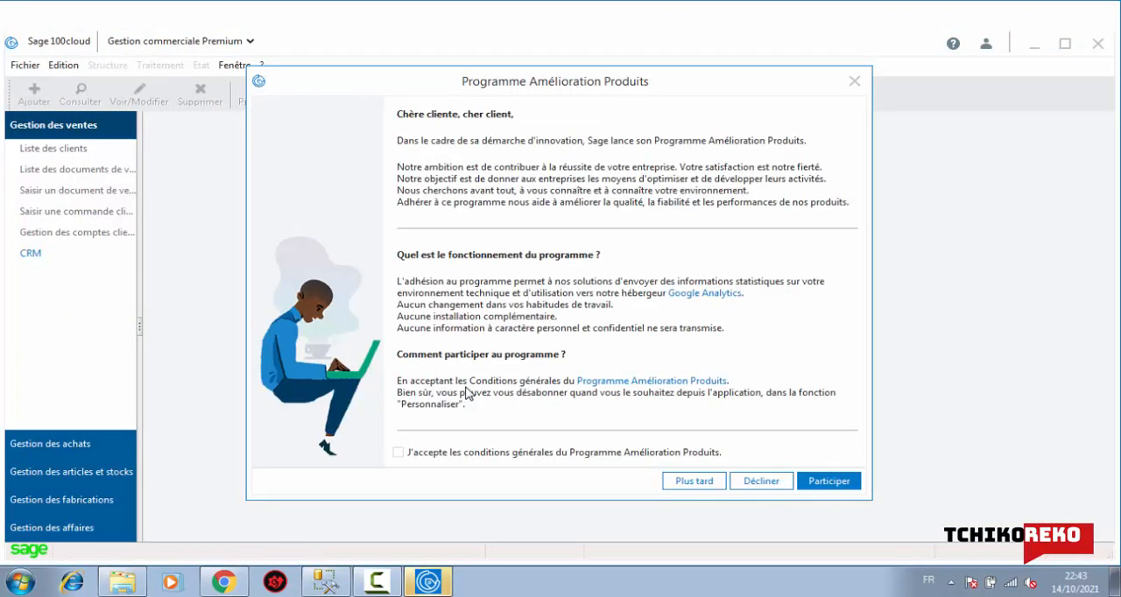
click(820, 486)
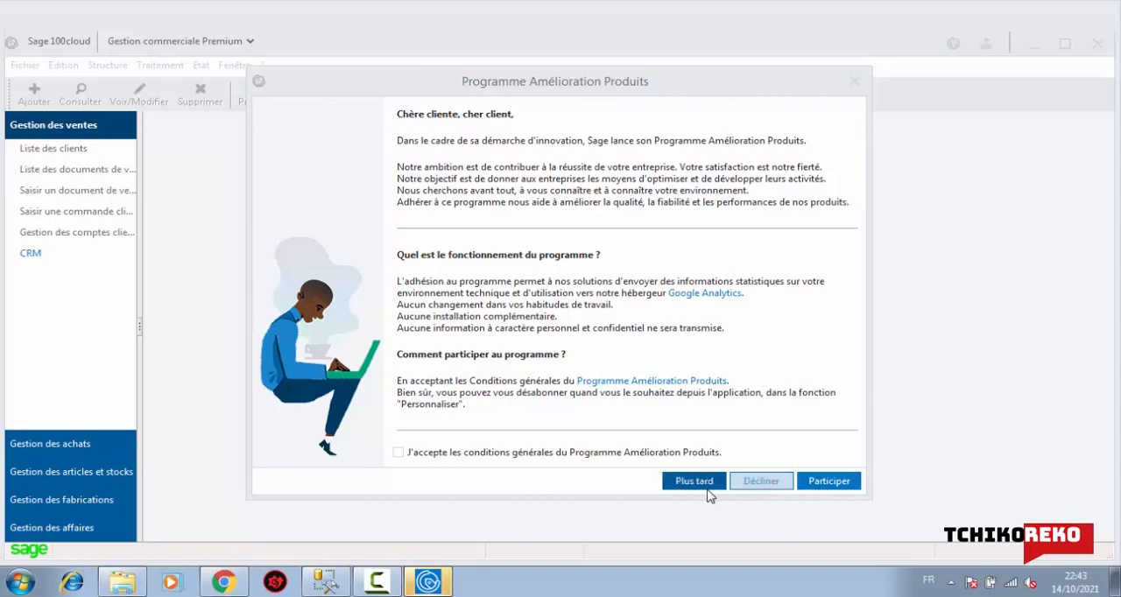
click(759, 483)
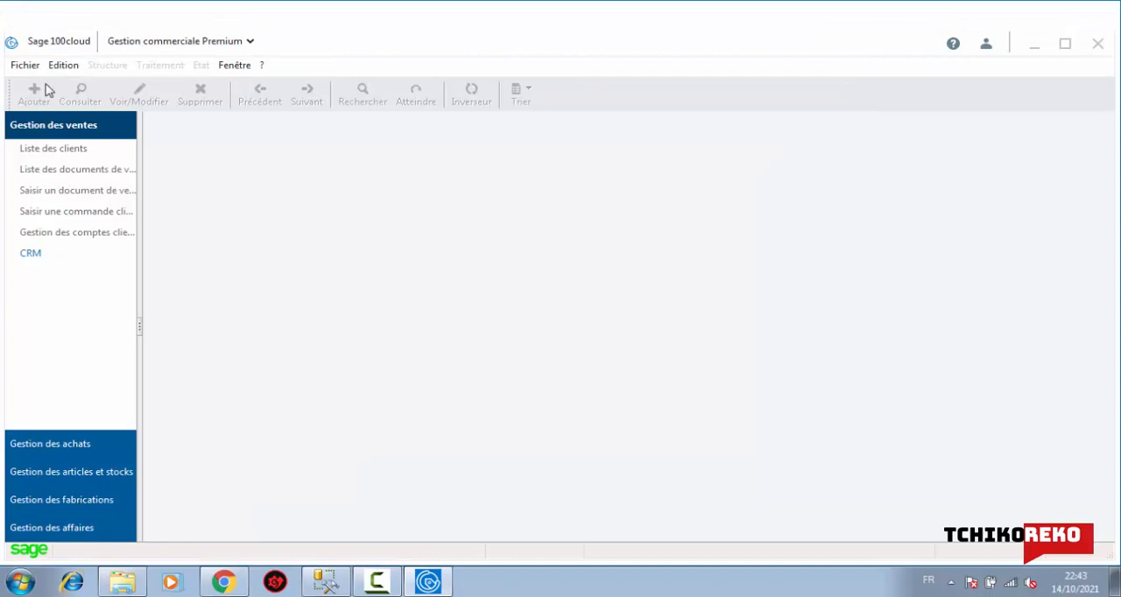
Start a new commercial file based on an existing accounting file and associate the tchiko21 accounting file with it
click(24, 65)
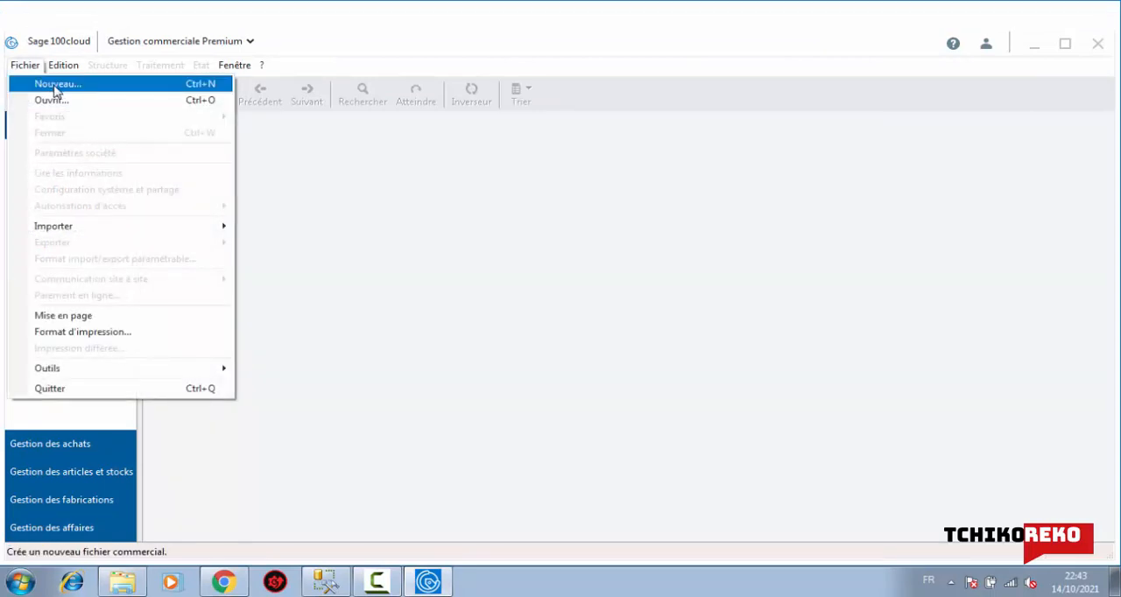
click(61, 87)
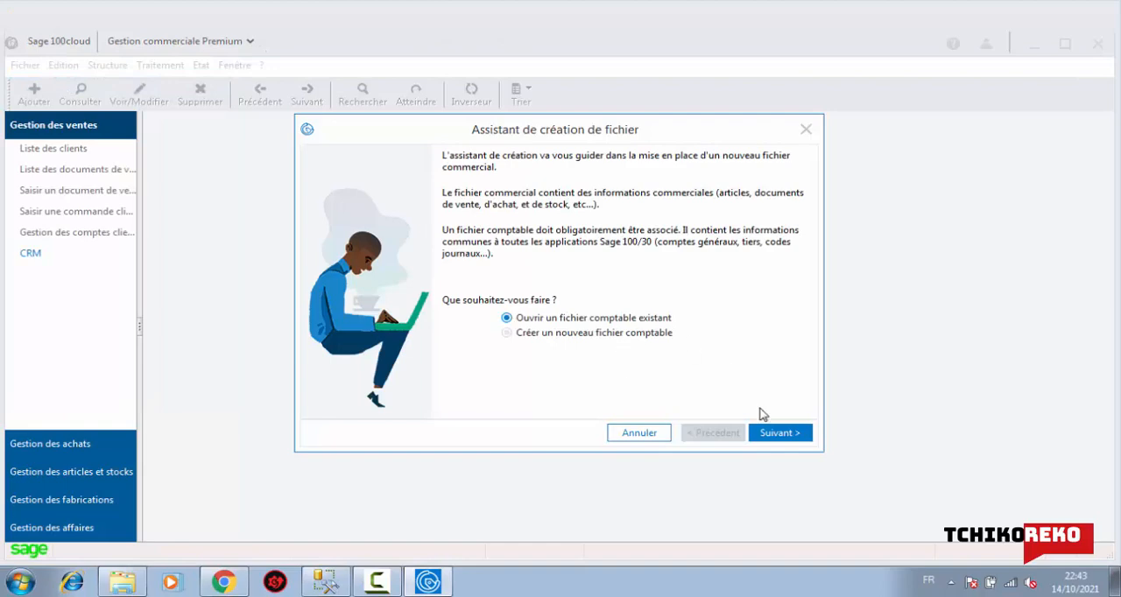
click(773, 433)
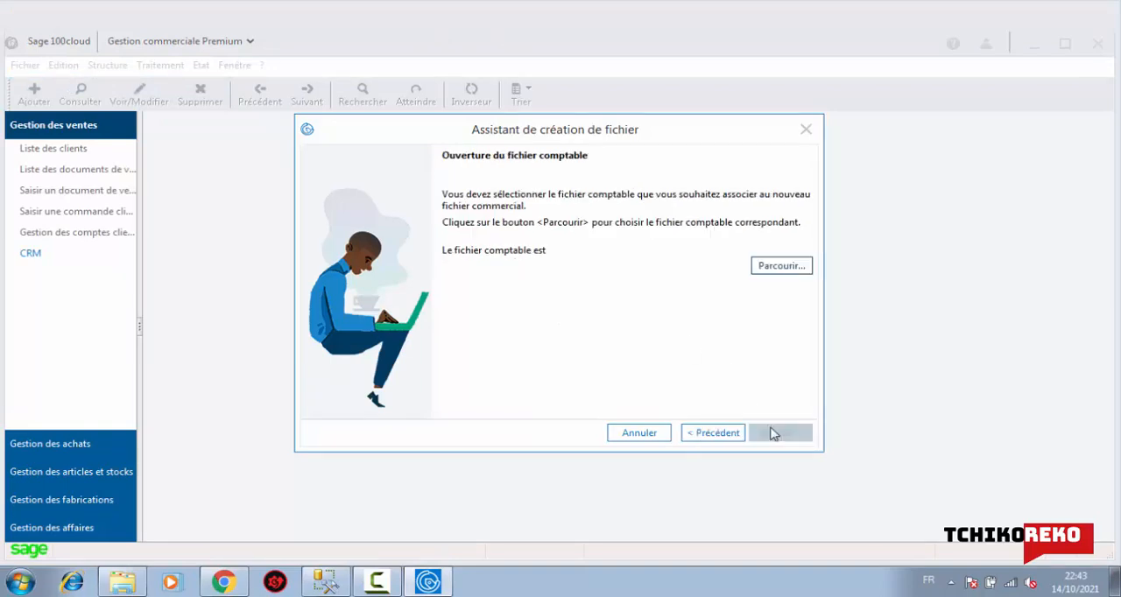
click(782, 265)
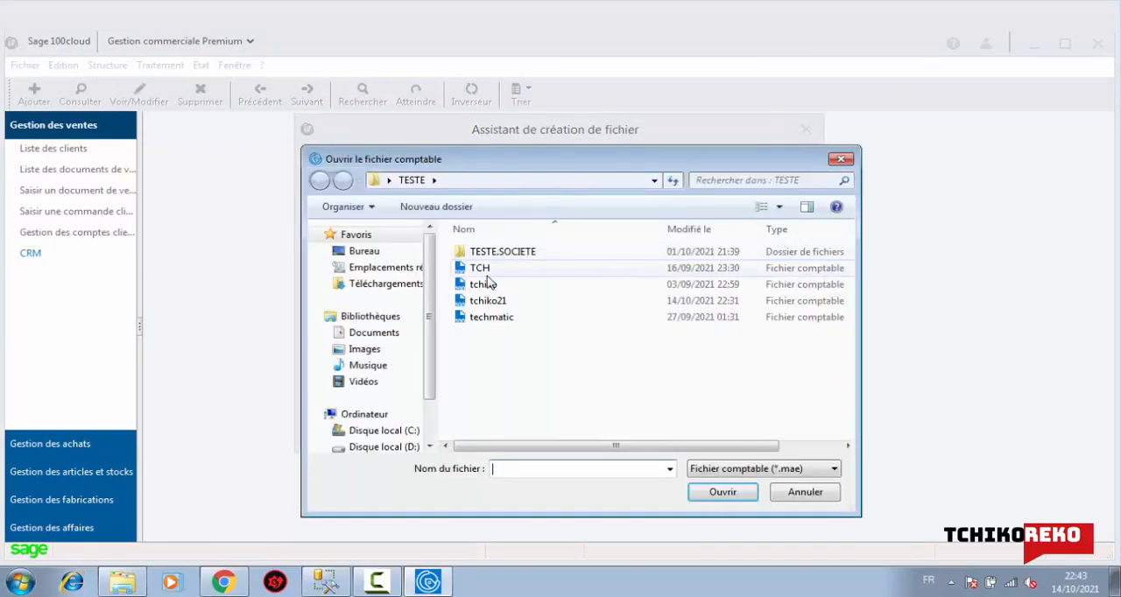
click(487, 302)
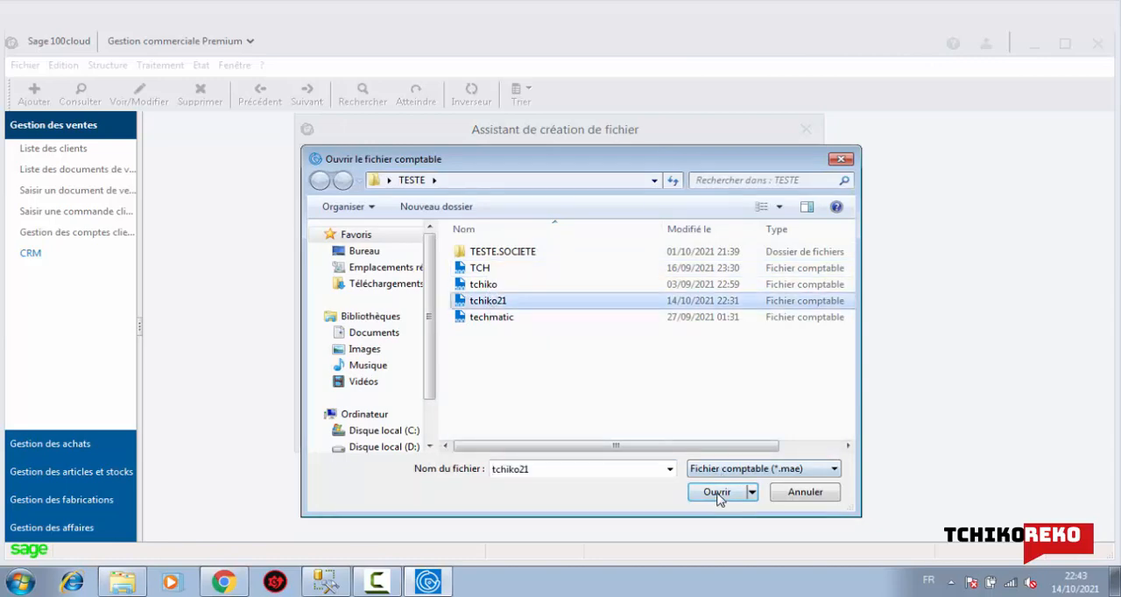
click(718, 492)
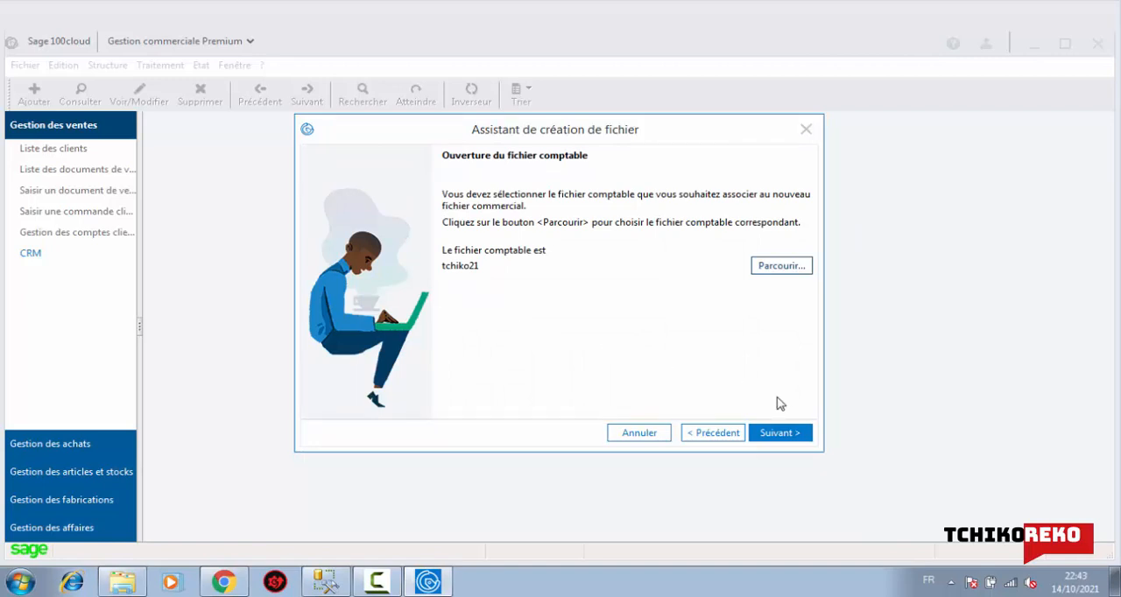
click(780, 434)
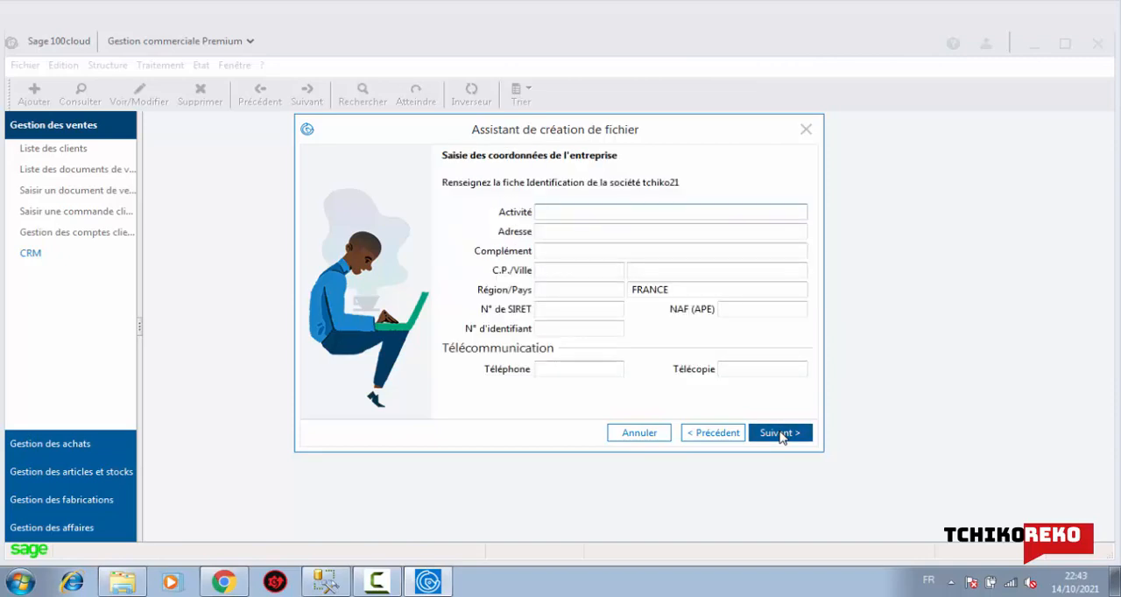
Leave the company details and the VAT attestation blank, and choose to define the commercial file's settings manually instead of using the standard model
click(780, 433)
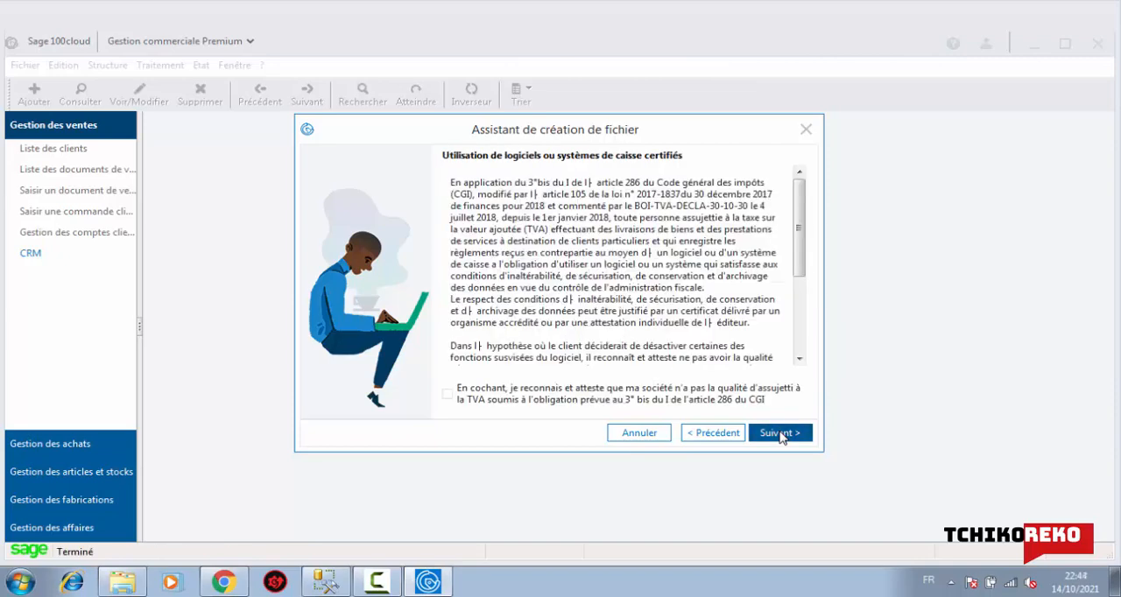
click(780, 434)
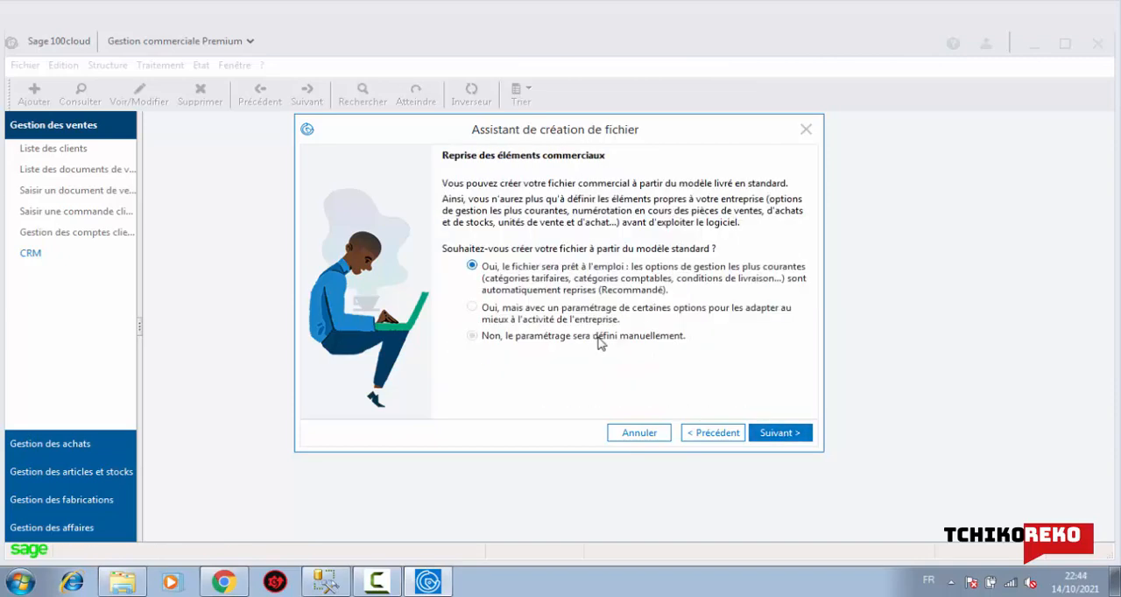
click(601, 340)
click(777, 432)
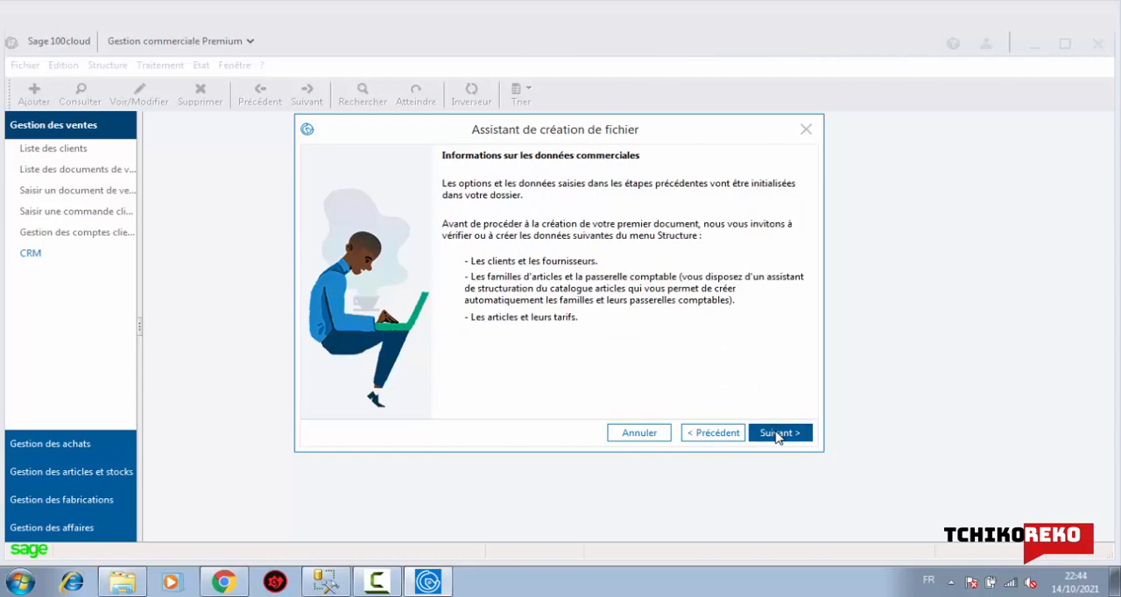
click(777, 433)
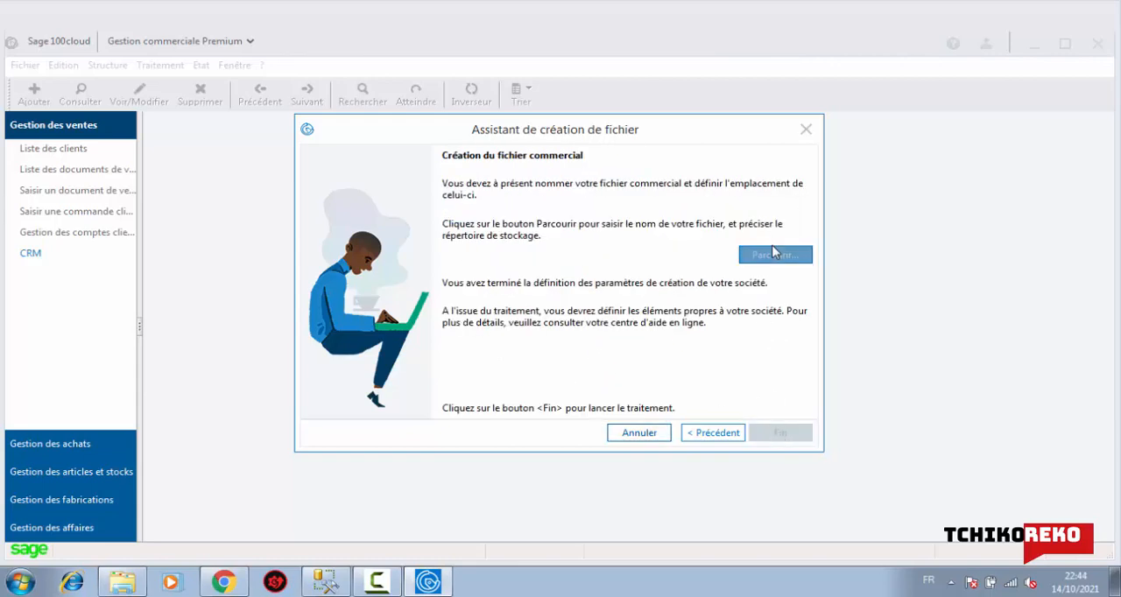
Name the commercial file tchiko21 in the TESTE folder and launch its creation
click(774, 256)
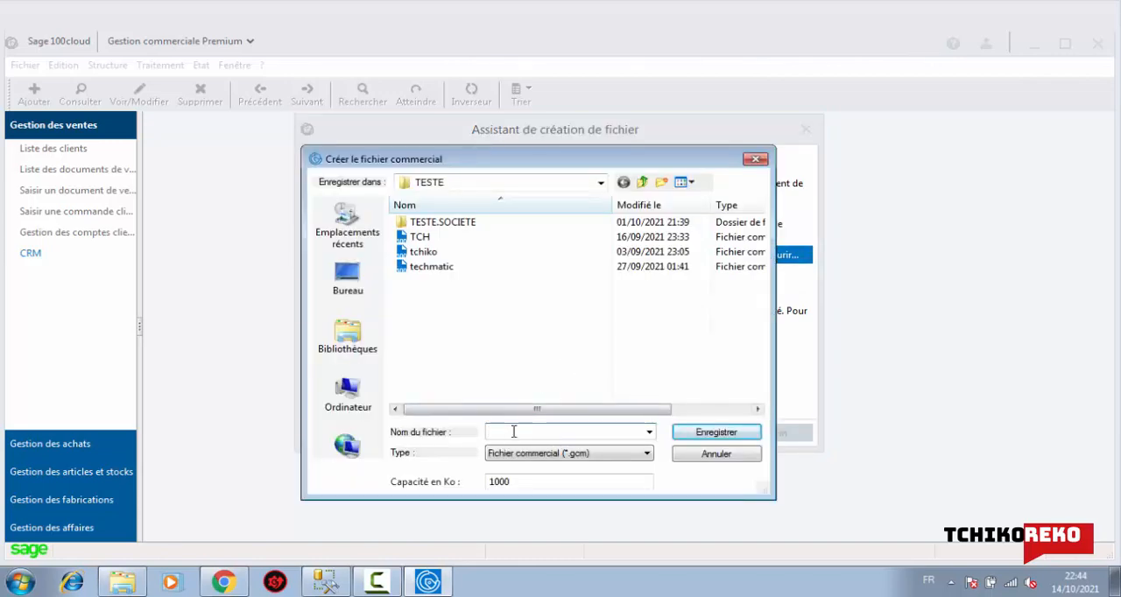
text(tch)
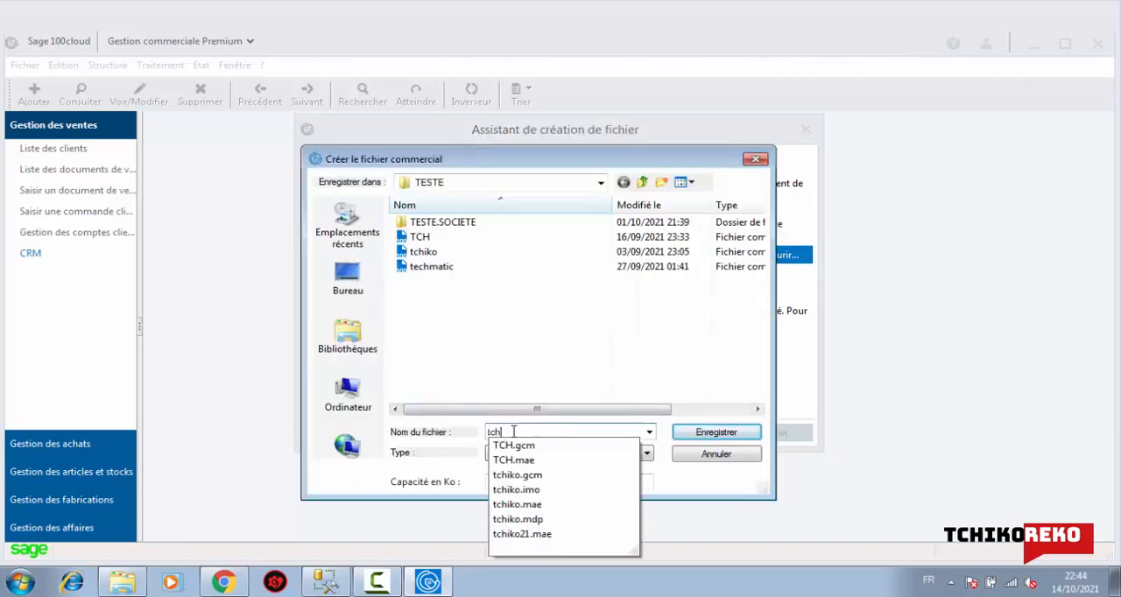
text(iko21)
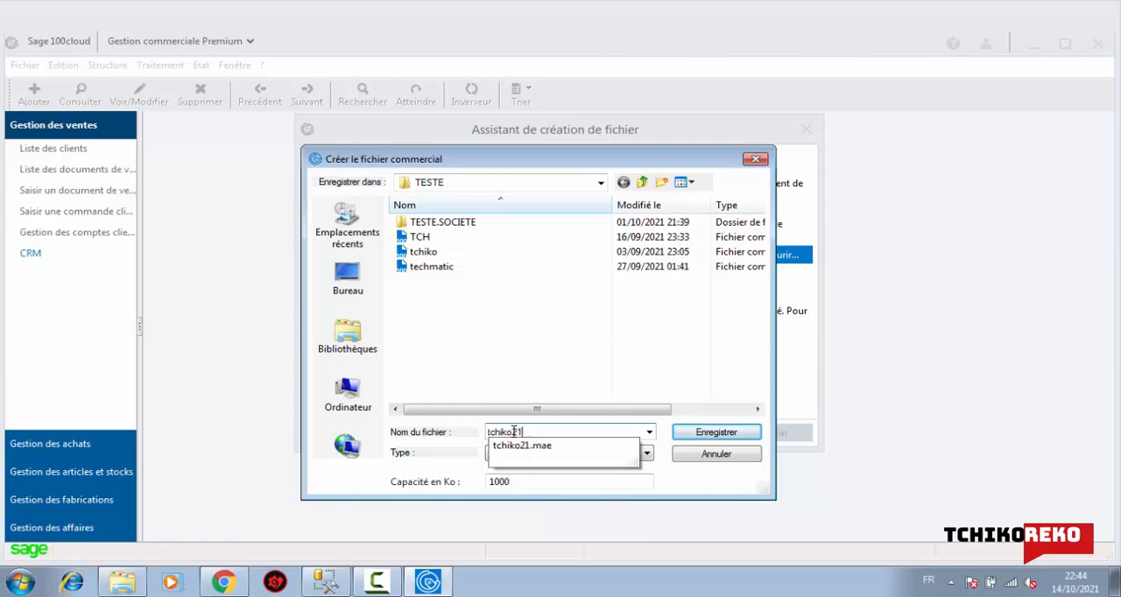
click(548, 354)
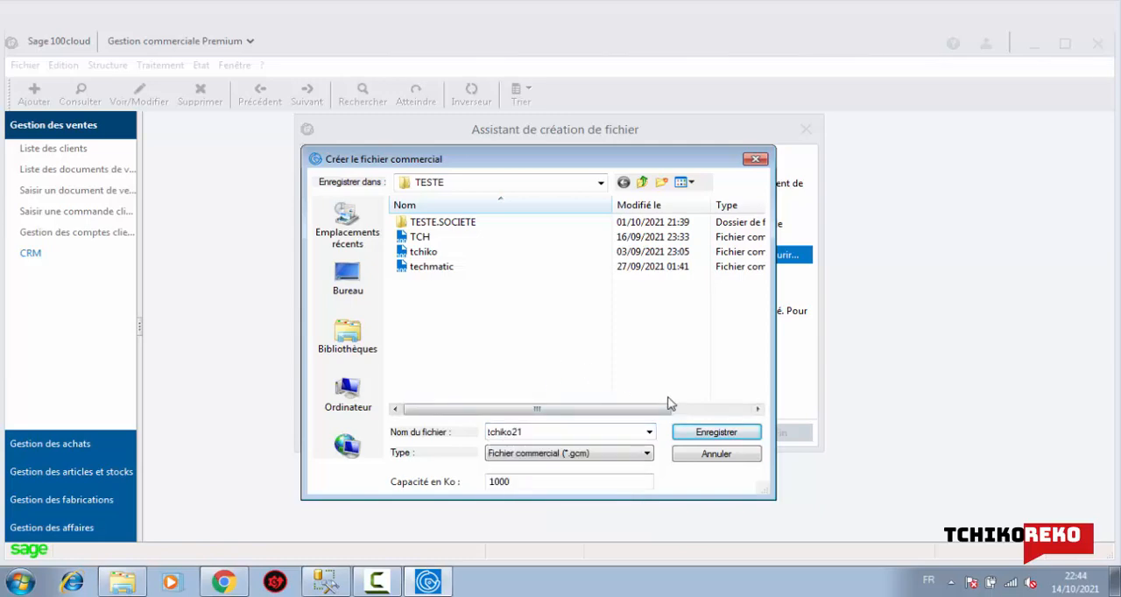
click(725, 436)
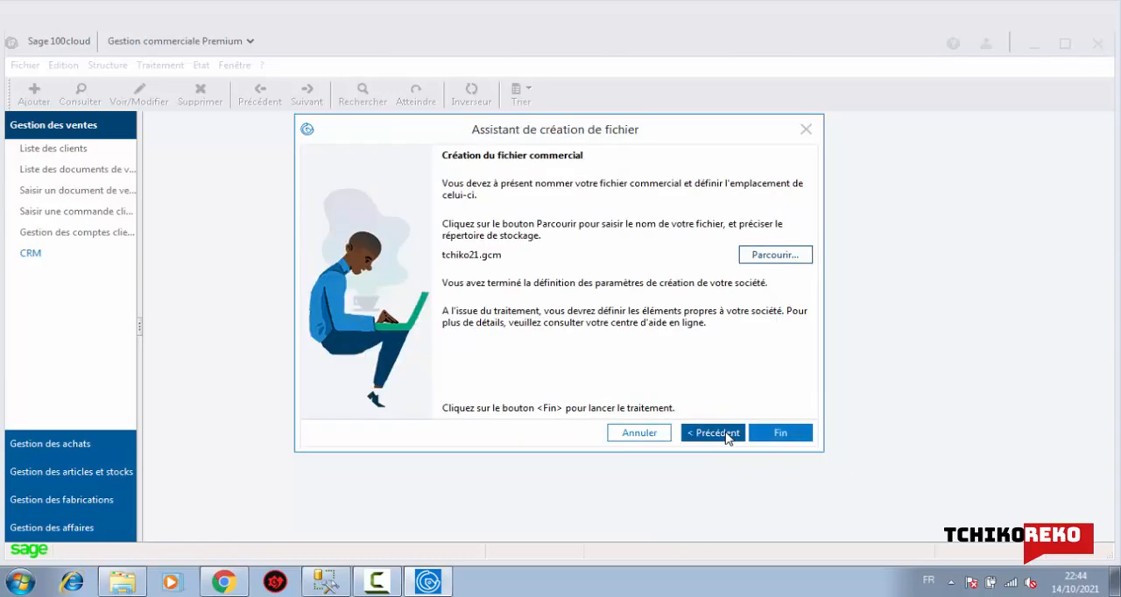
click(781, 437)
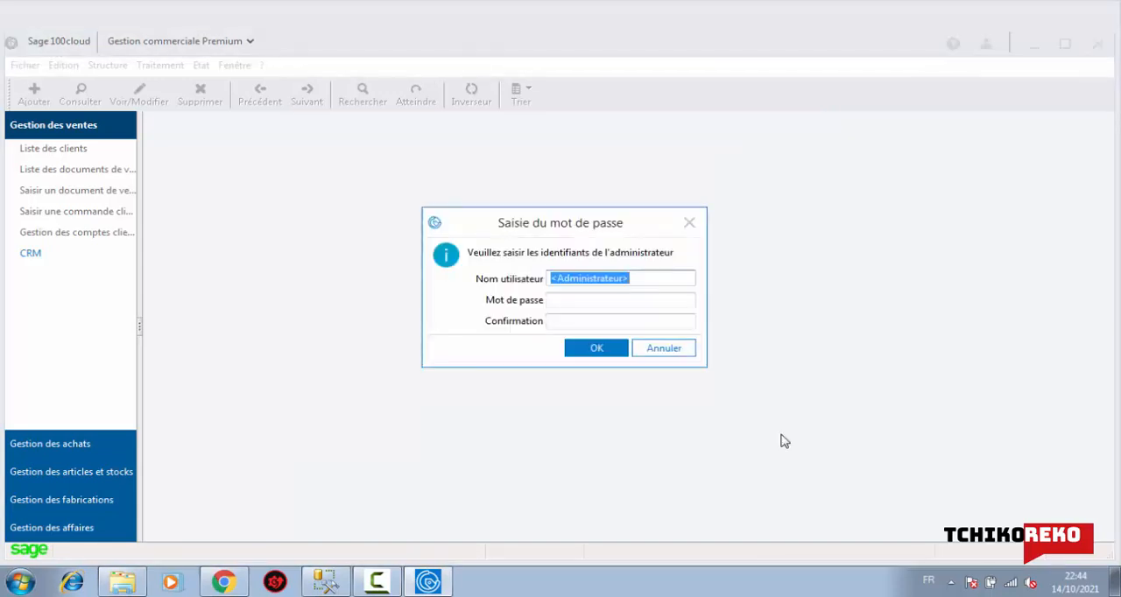
Enter and confirm the administrator password for the new commercial file
click(595, 302)
text(******)
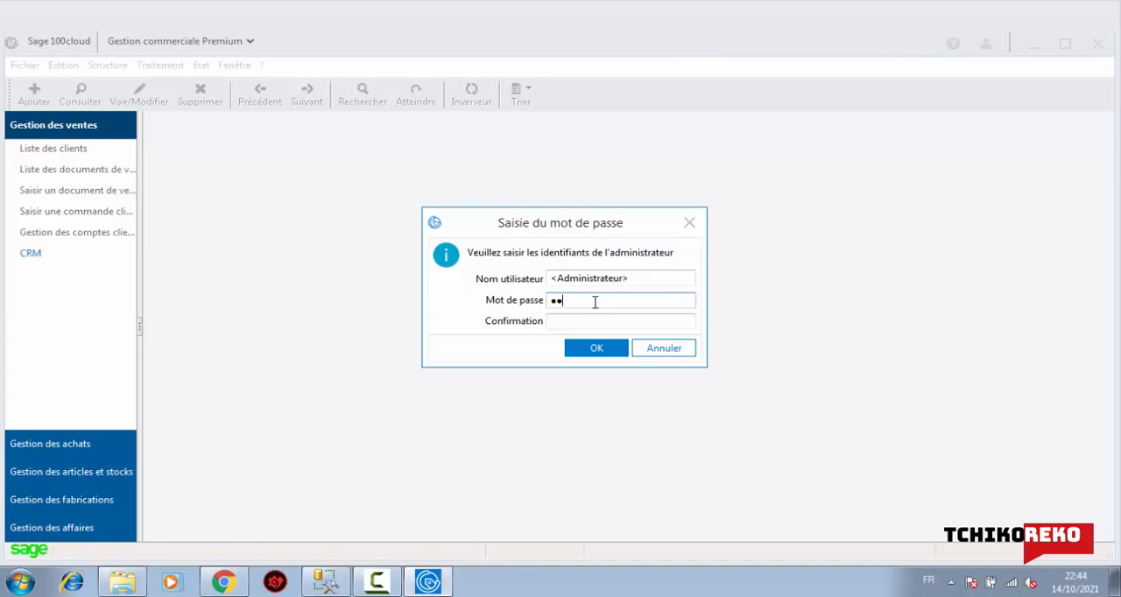
text(*********)
key(Tab)
text(***************)
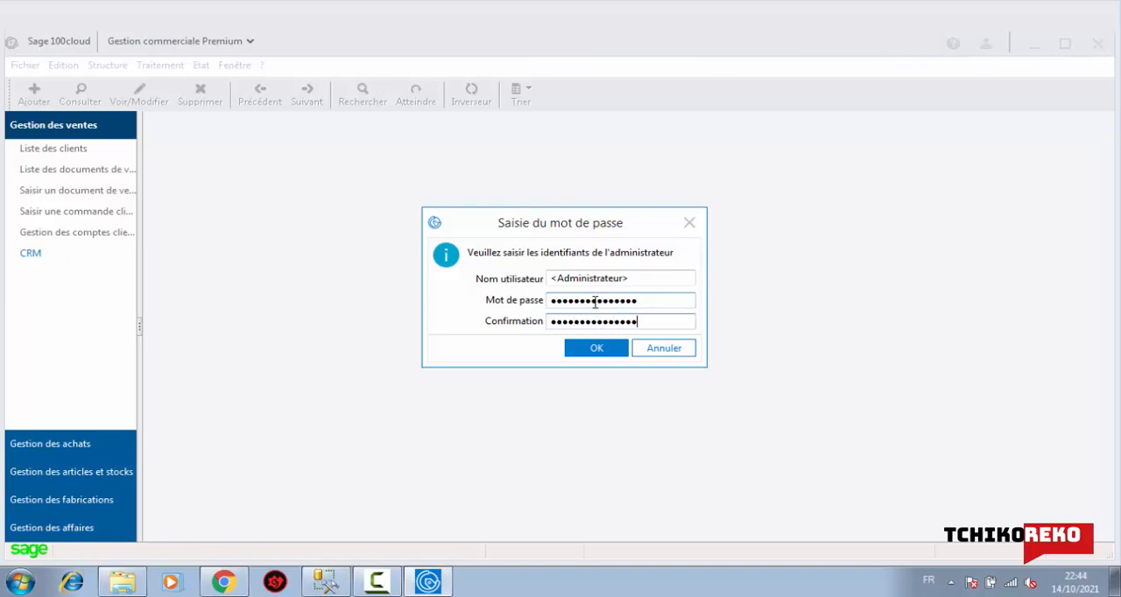
click(604, 347)
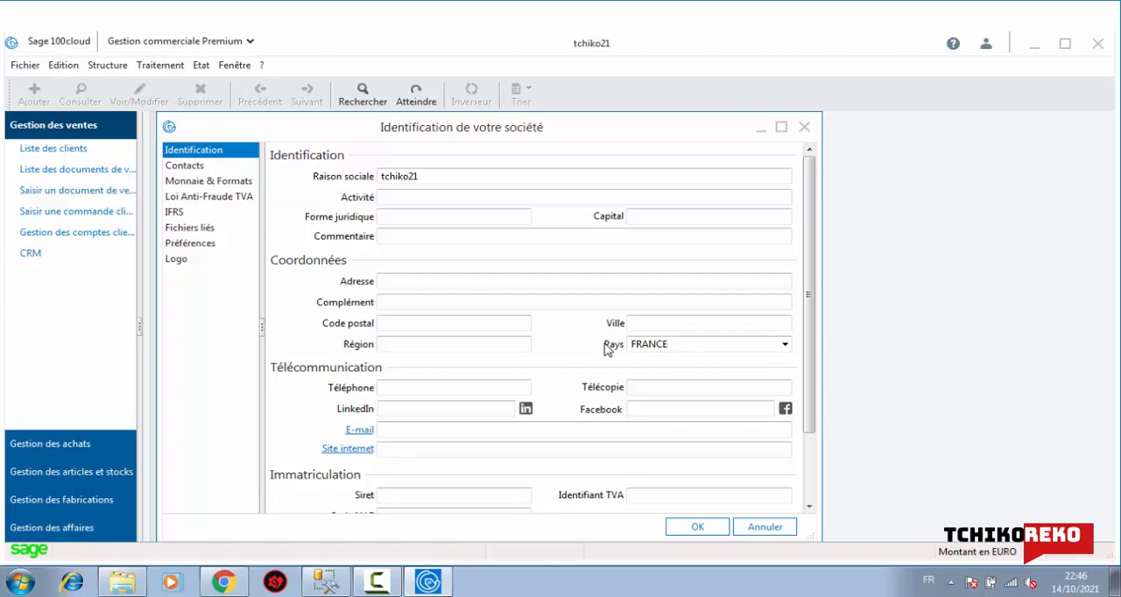
Close the company identification and company settings windows without filling them in
click(804, 127)
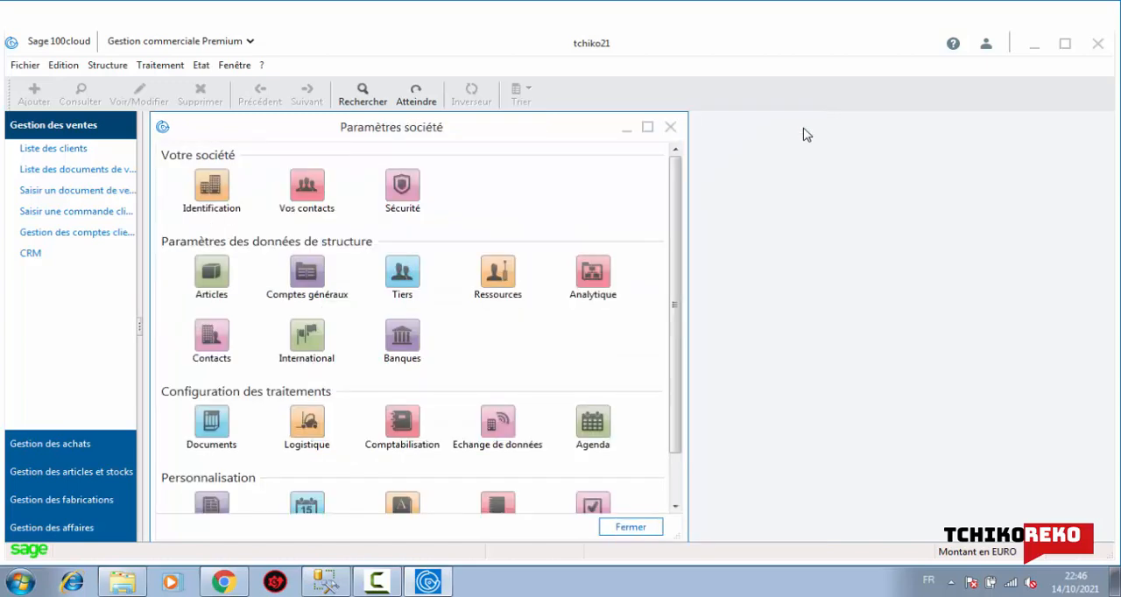
click(669, 127)
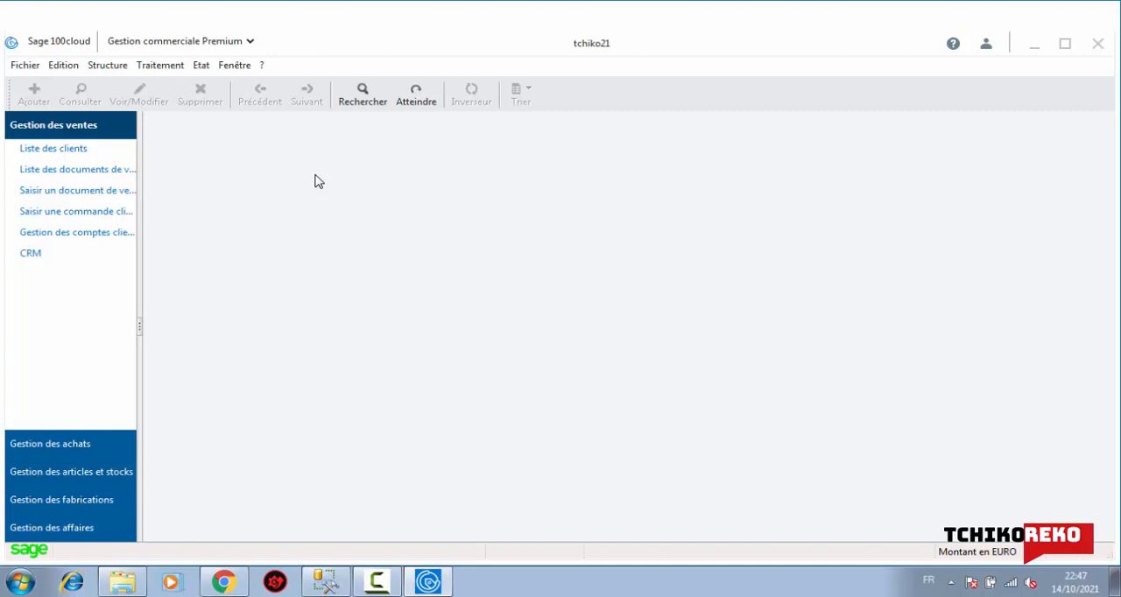
click(16, 67)
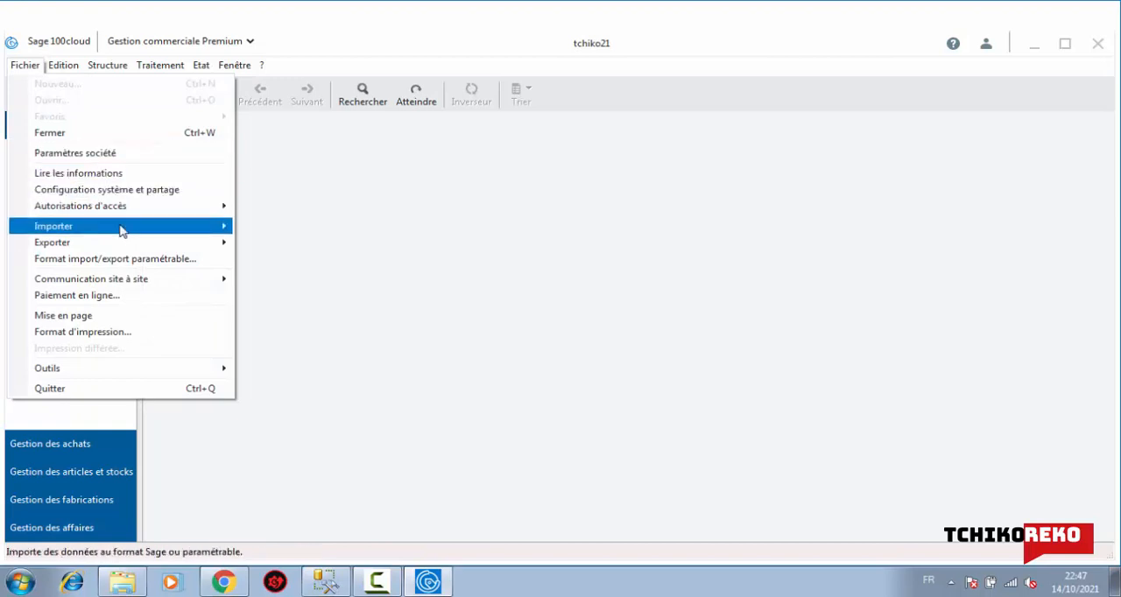
mouse_move(120, 222)
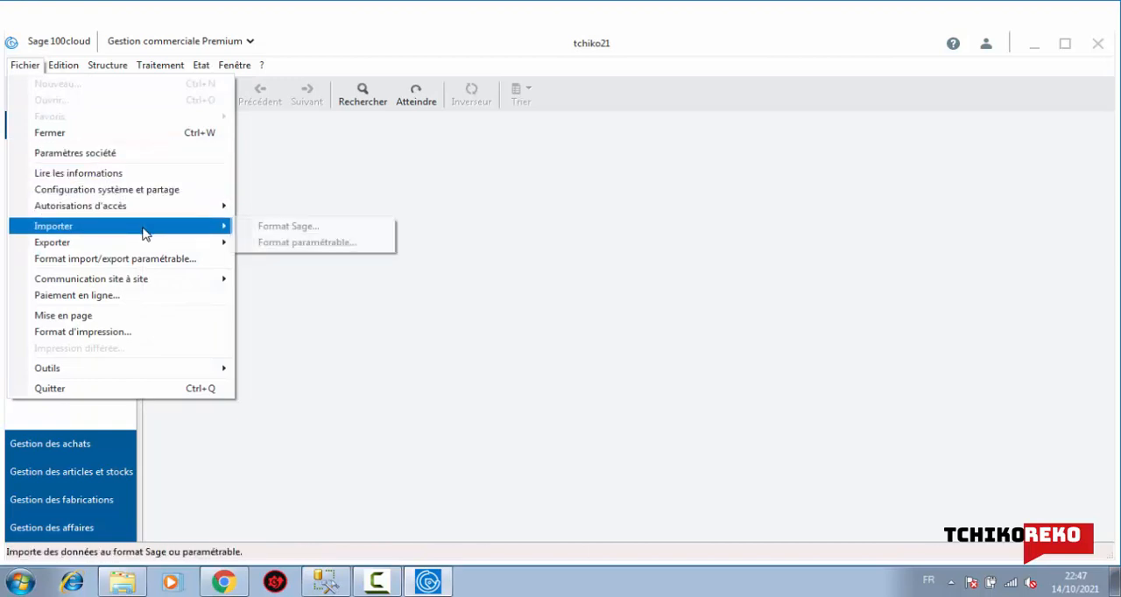
mouse_move(149, 244)
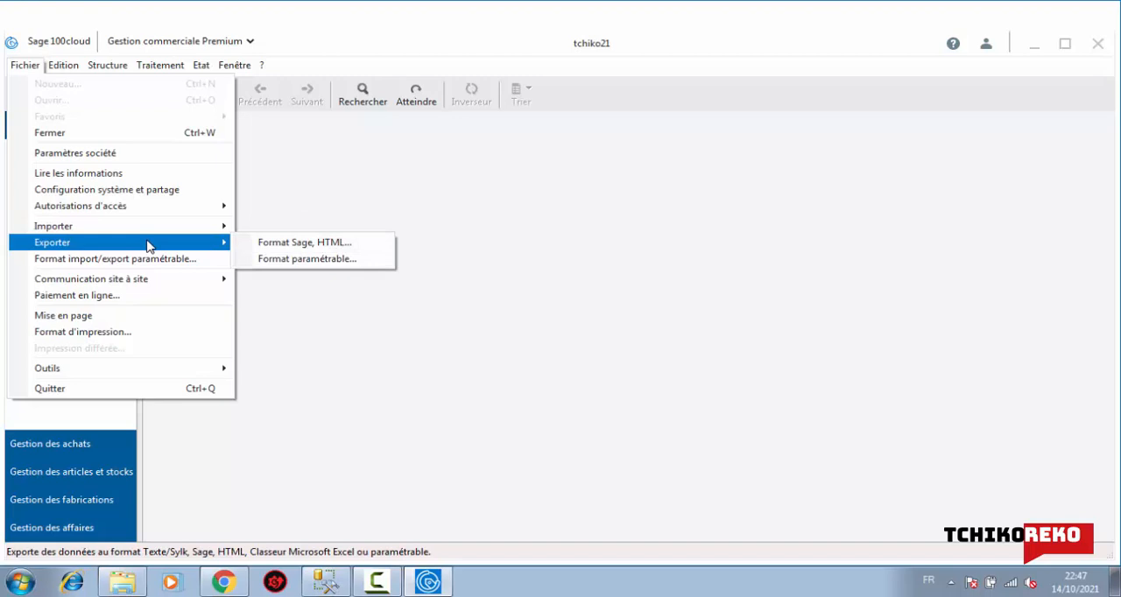
mouse_move(160, 288)
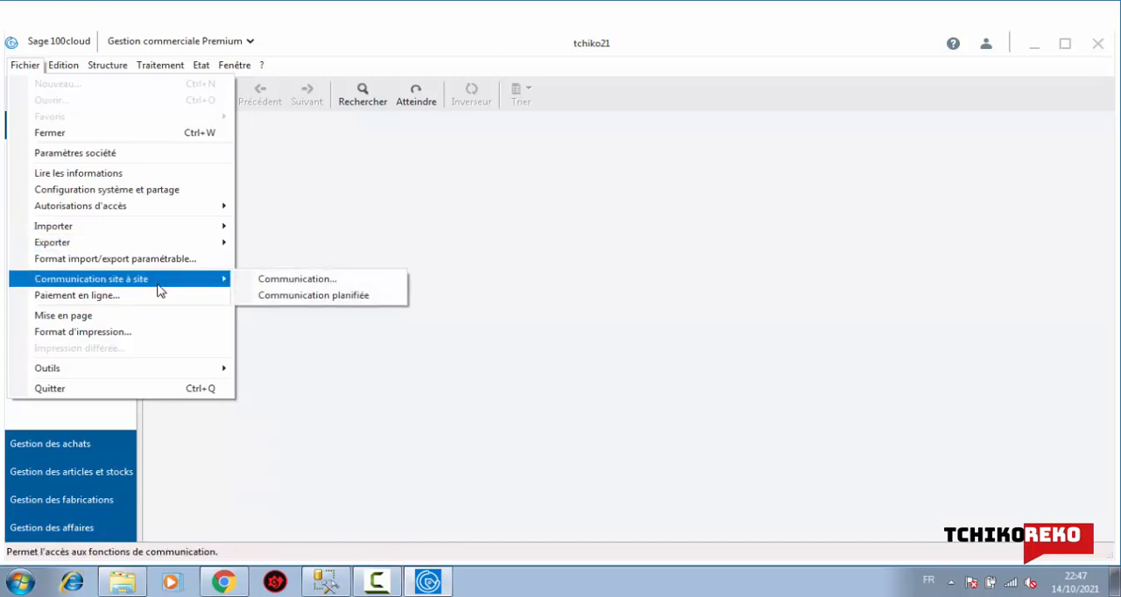
mouse_move(188, 368)
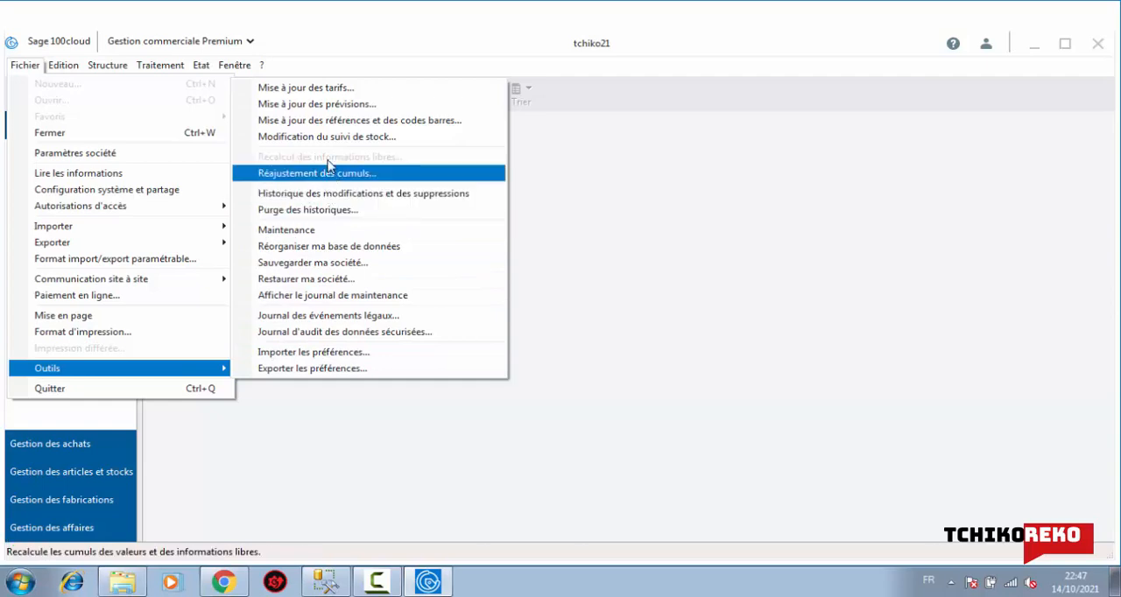
mouse_move(74, 70)
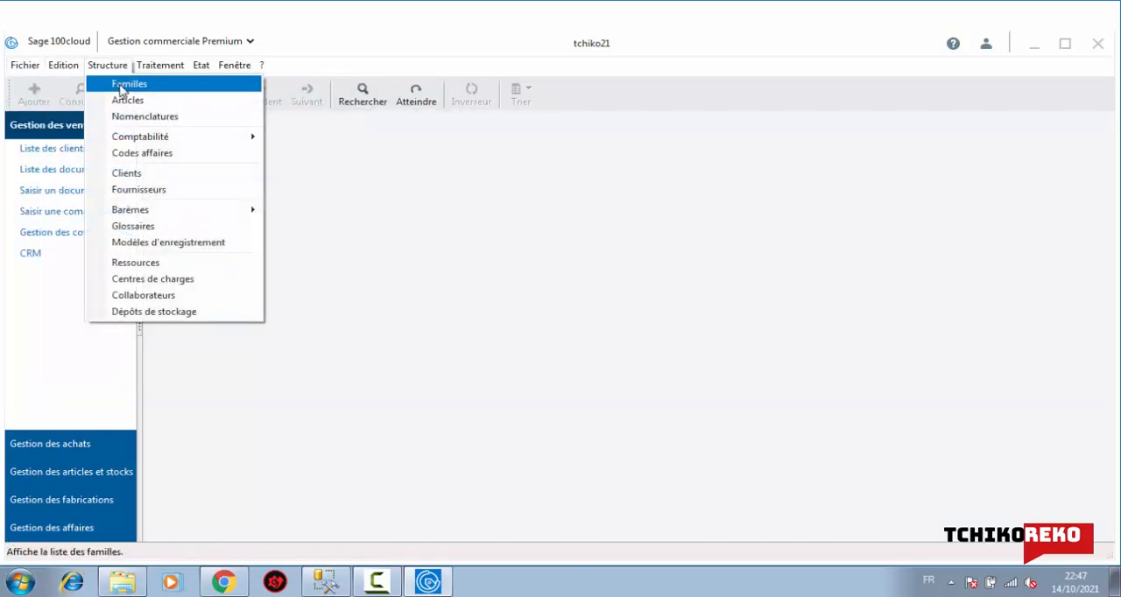
mouse_move(136, 137)
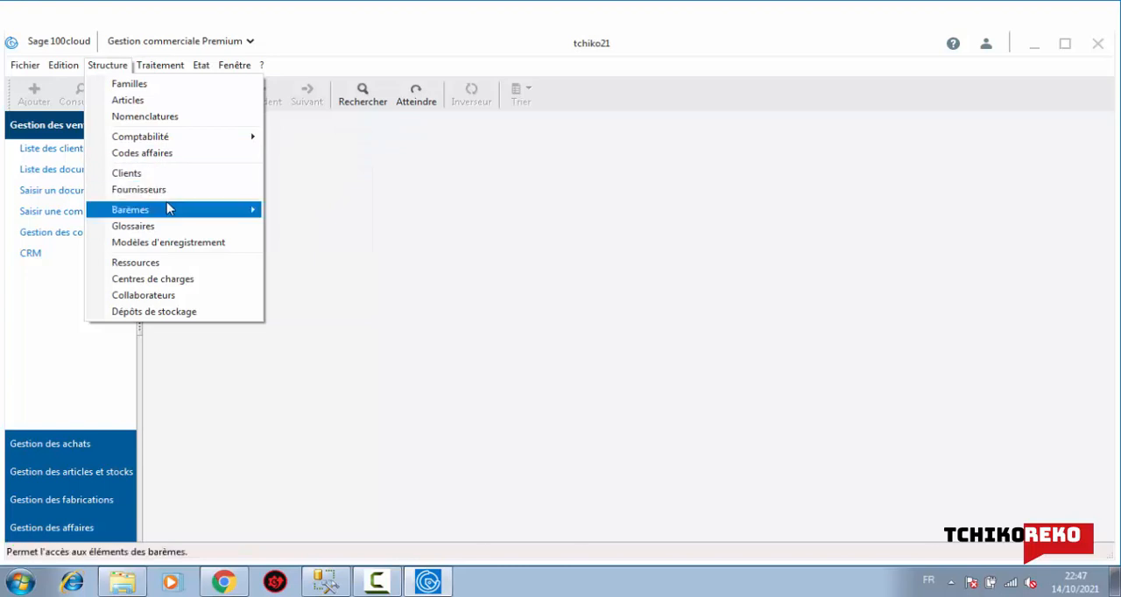
mouse_move(167, 206)
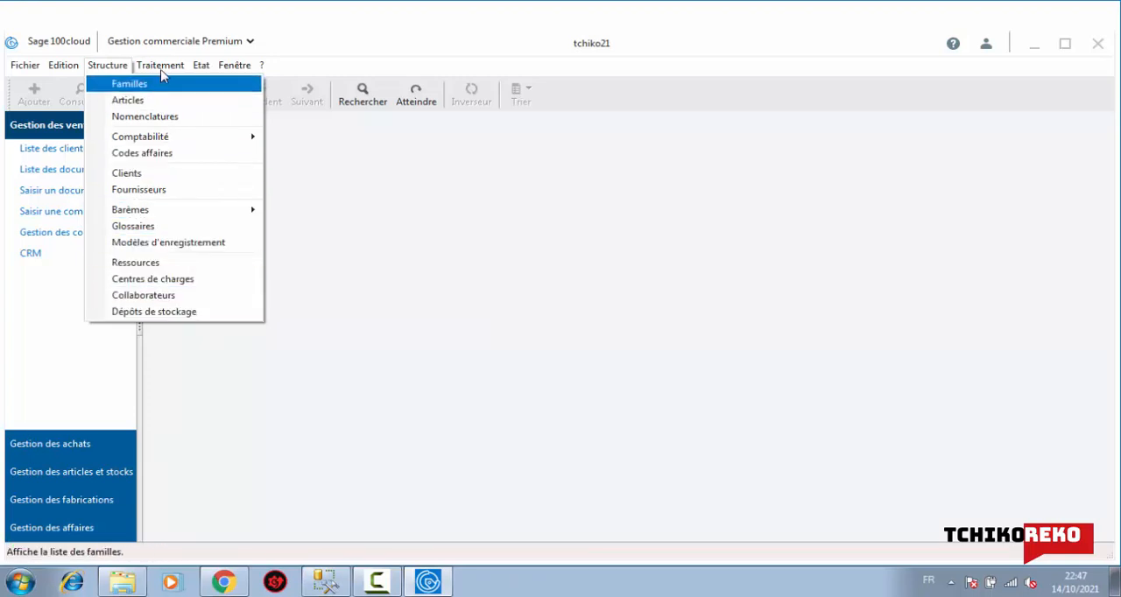
mouse_move(160, 66)
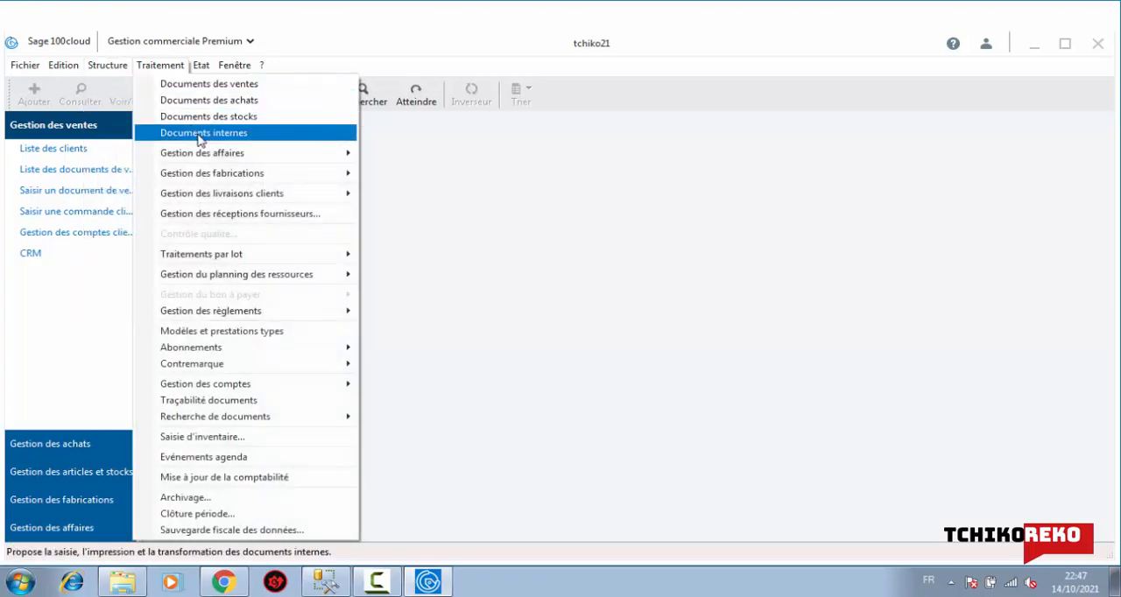
mouse_move(211, 155)
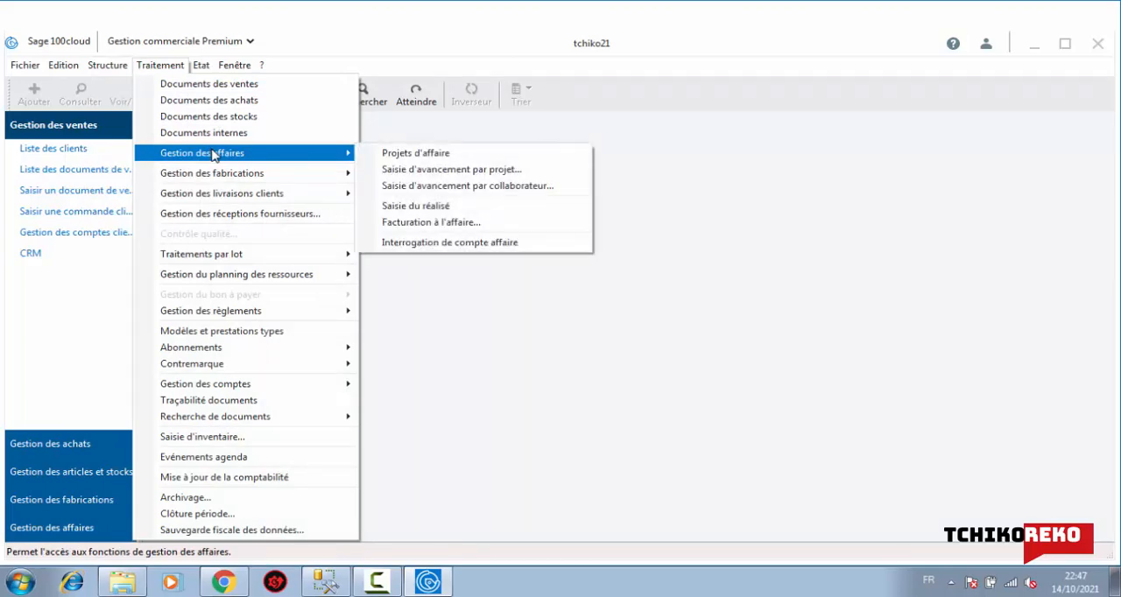
mouse_move(244, 175)
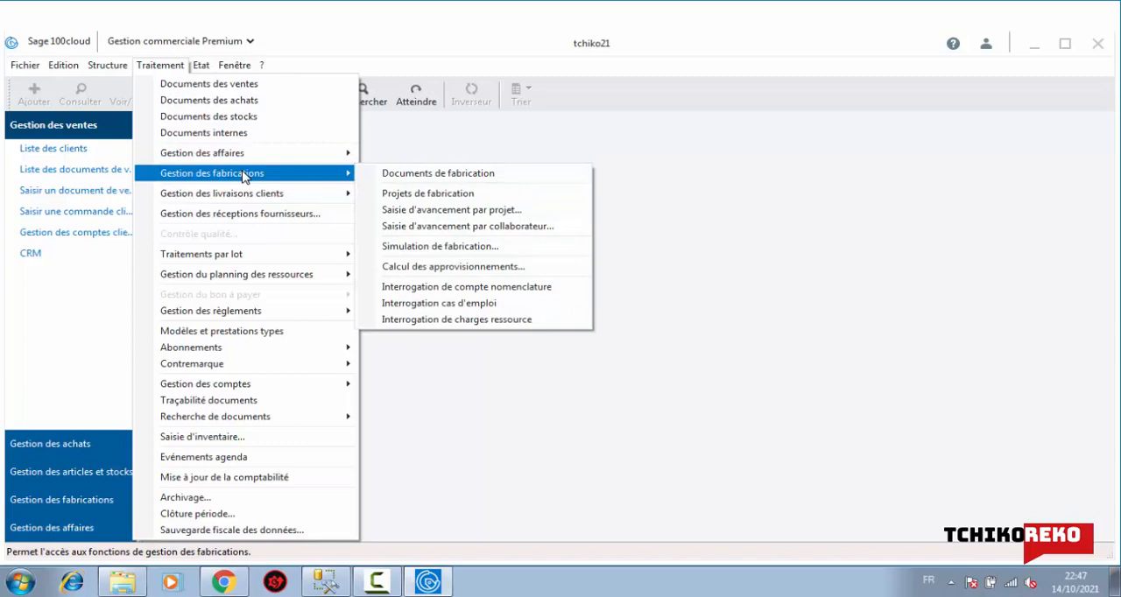
mouse_move(255, 192)
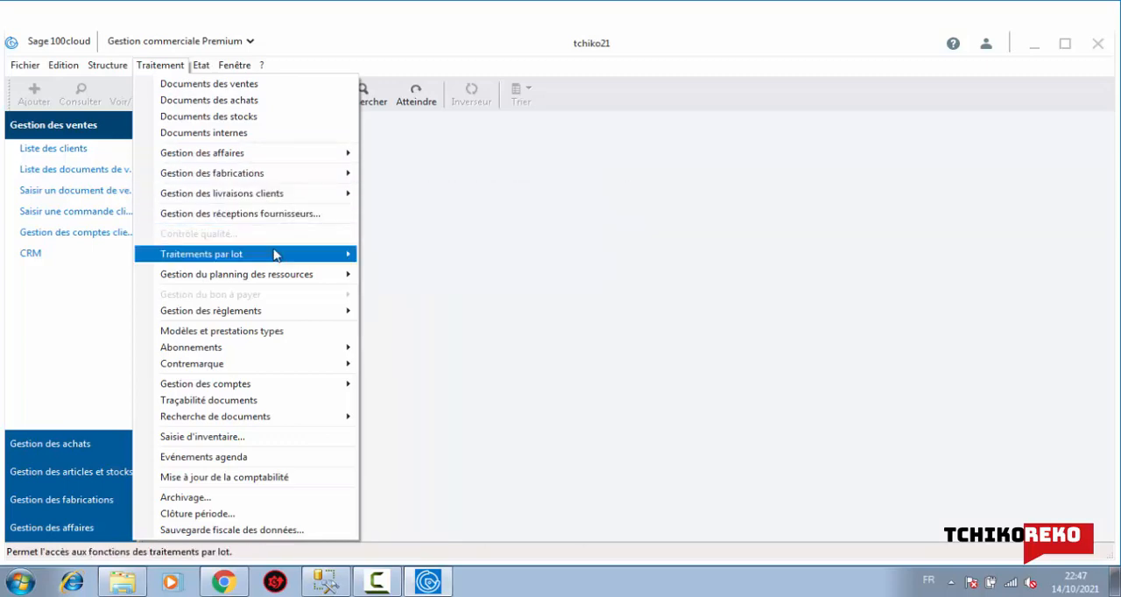
mouse_move(274, 254)
mouse_move(296, 281)
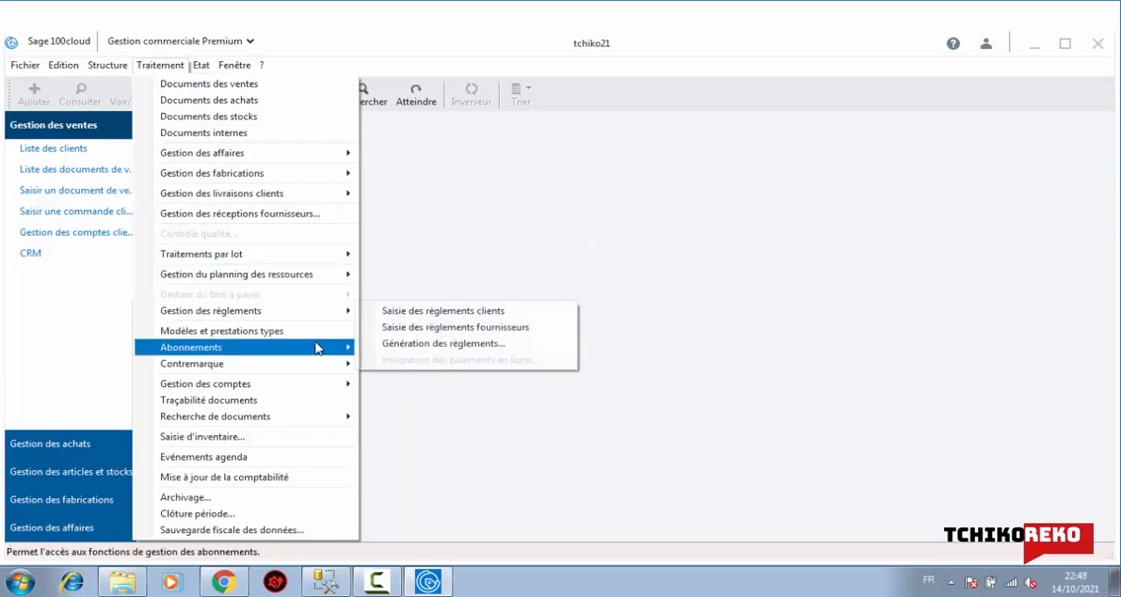
Examine the available processing functions, including subscriptions, contremarque, document search and manufacturing management
mouse_move(328, 364)
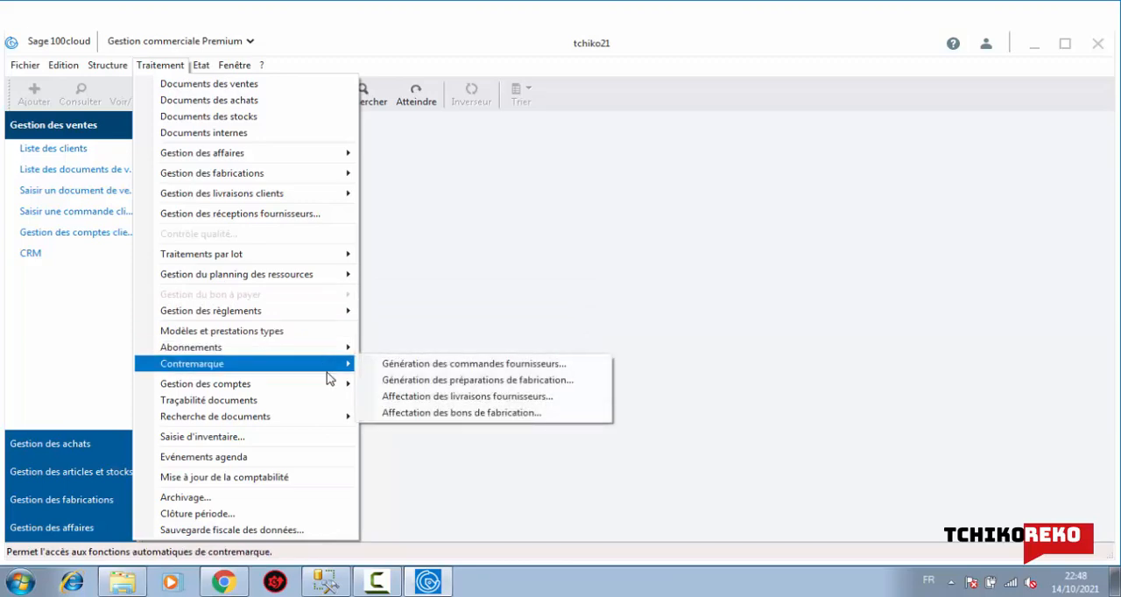
mouse_move(342, 418)
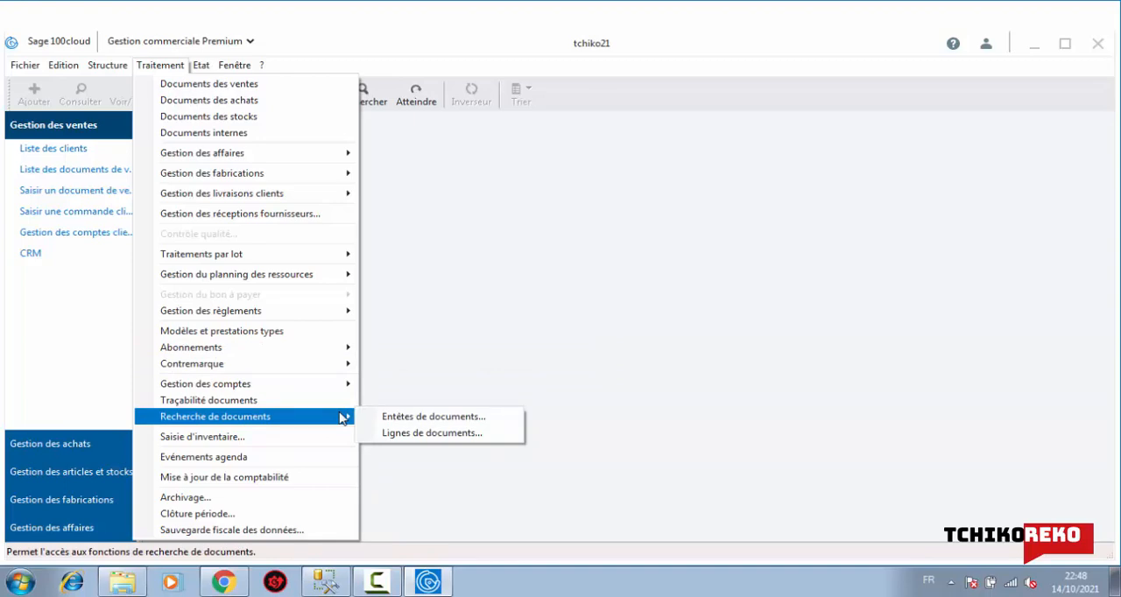
mouse_move(335, 391)
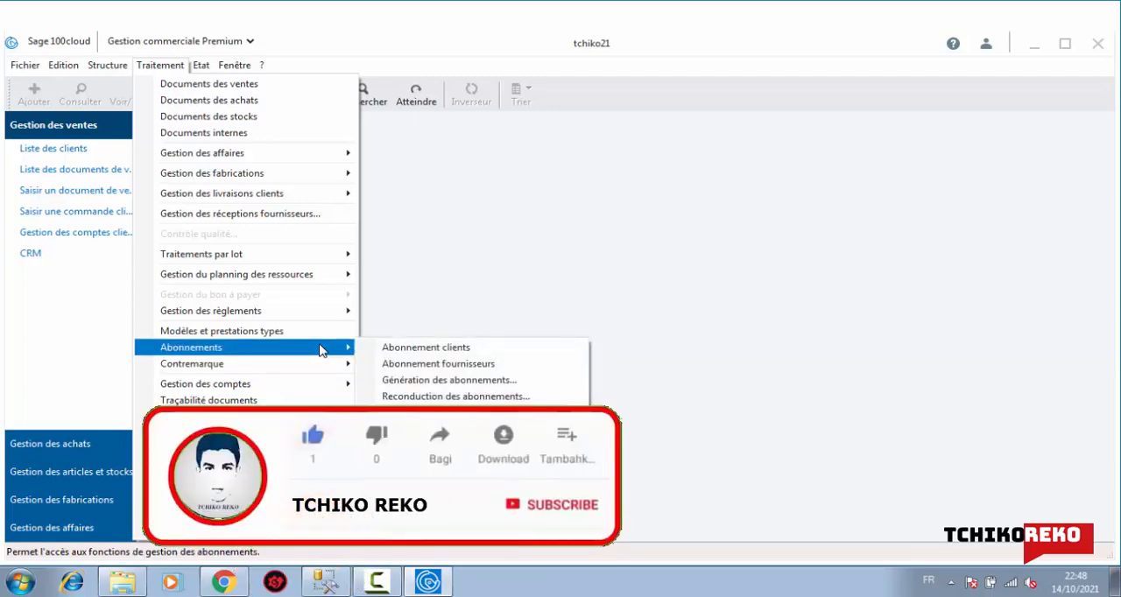
mouse_move(318, 320)
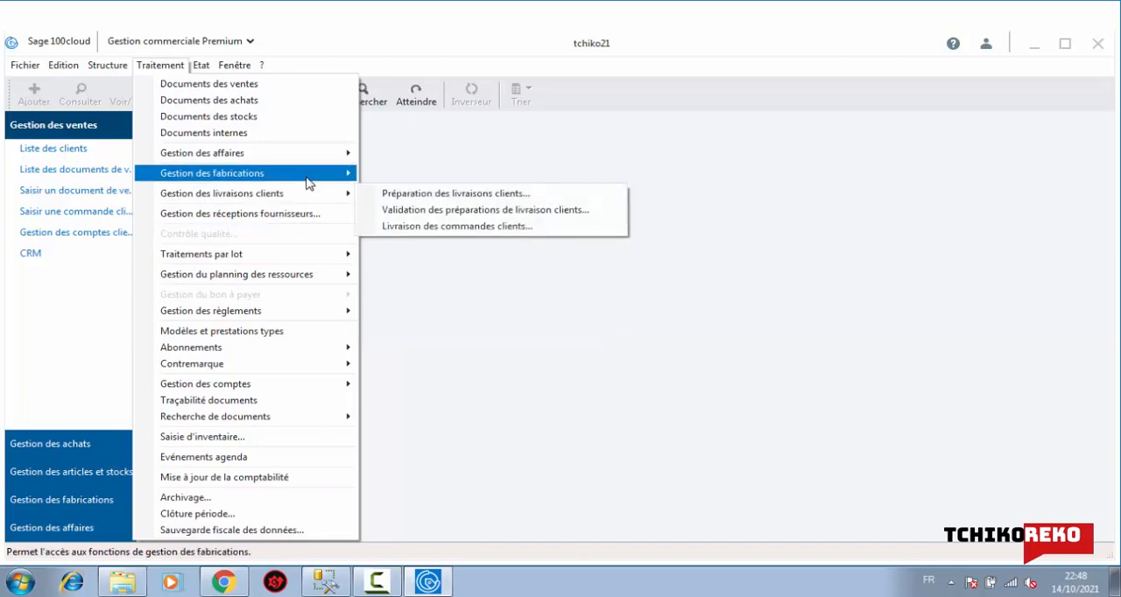
mouse_move(308, 182)
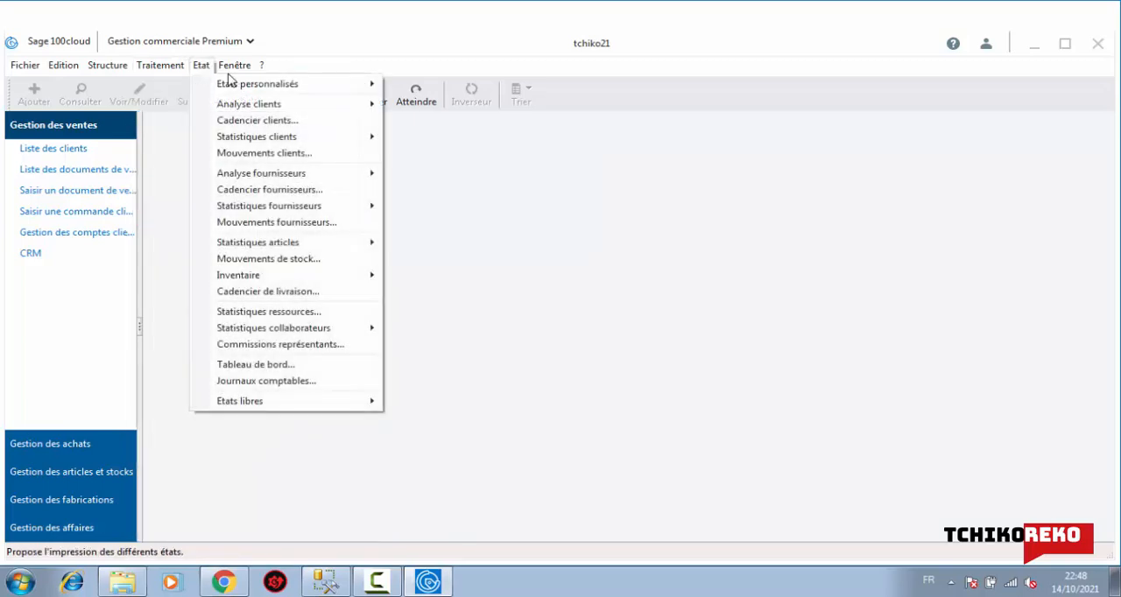
Examine the available reports, from custom reports and customer and supplier analyses to item and collaborator statistics
mouse_move(235, 65)
mouse_move(200, 65)
mouse_move(219, 85)
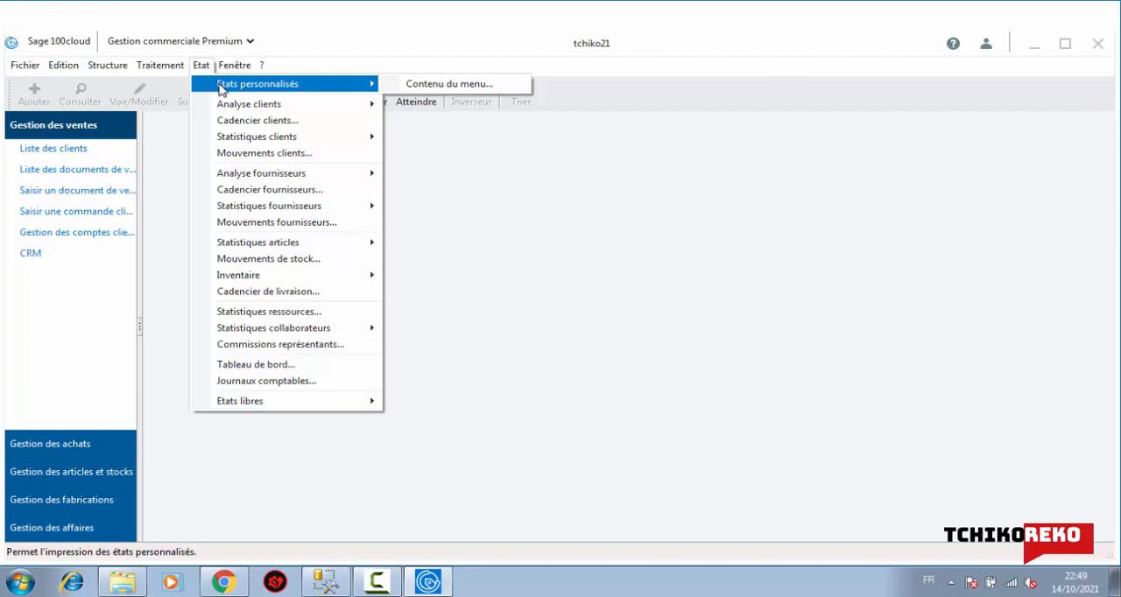
mouse_move(237, 109)
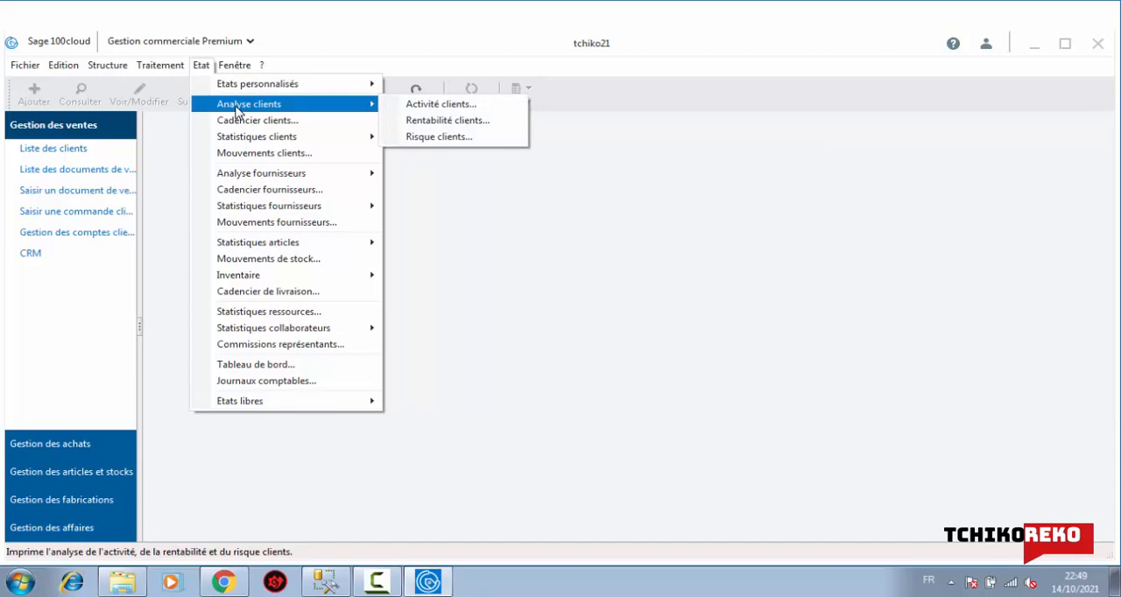
mouse_move(277, 143)
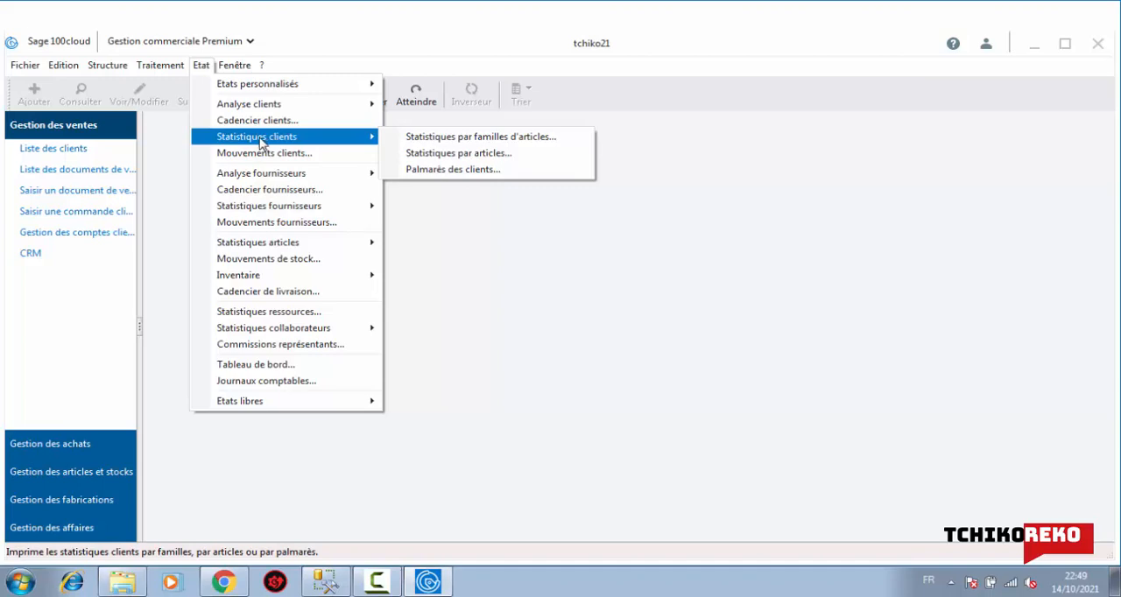
mouse_move(273, 177)
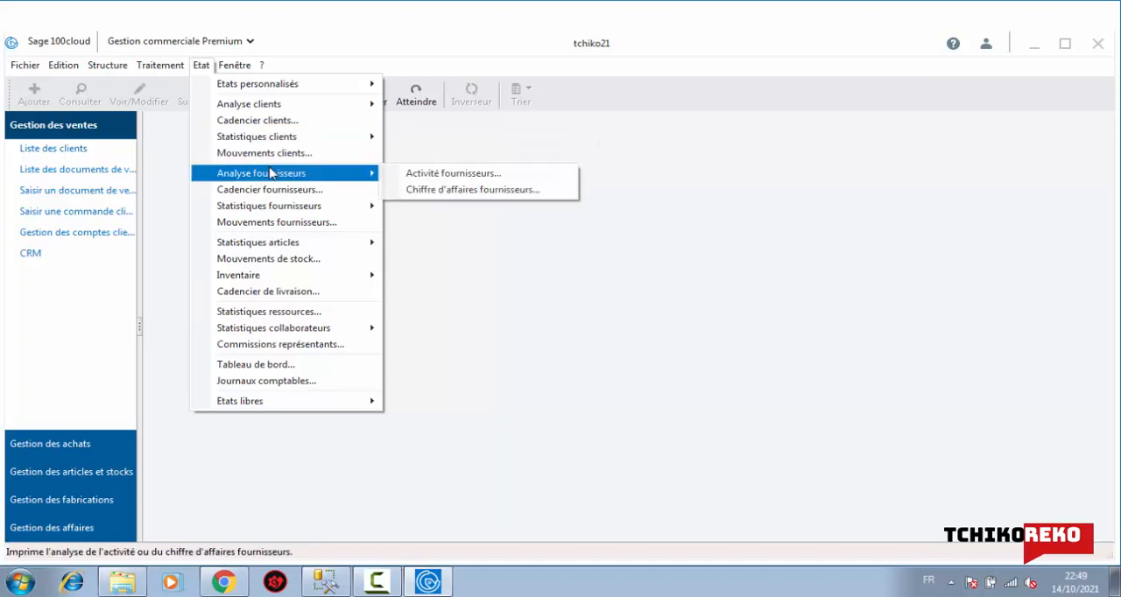
mouse_move(292, 206)
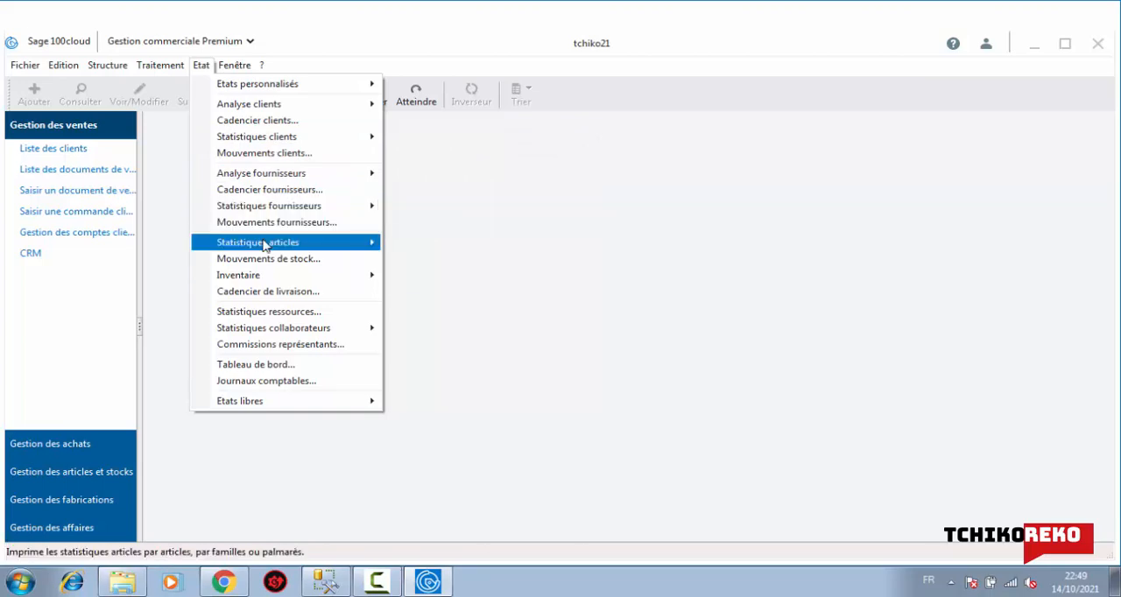
mouse_move(264, 244)
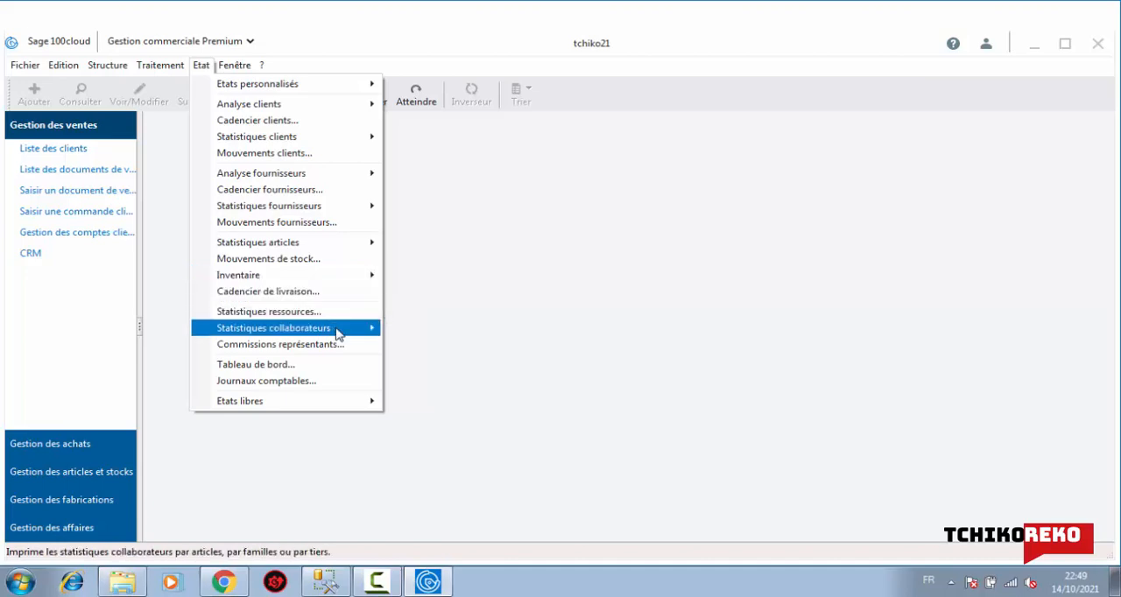
mouse_move(338, 334)
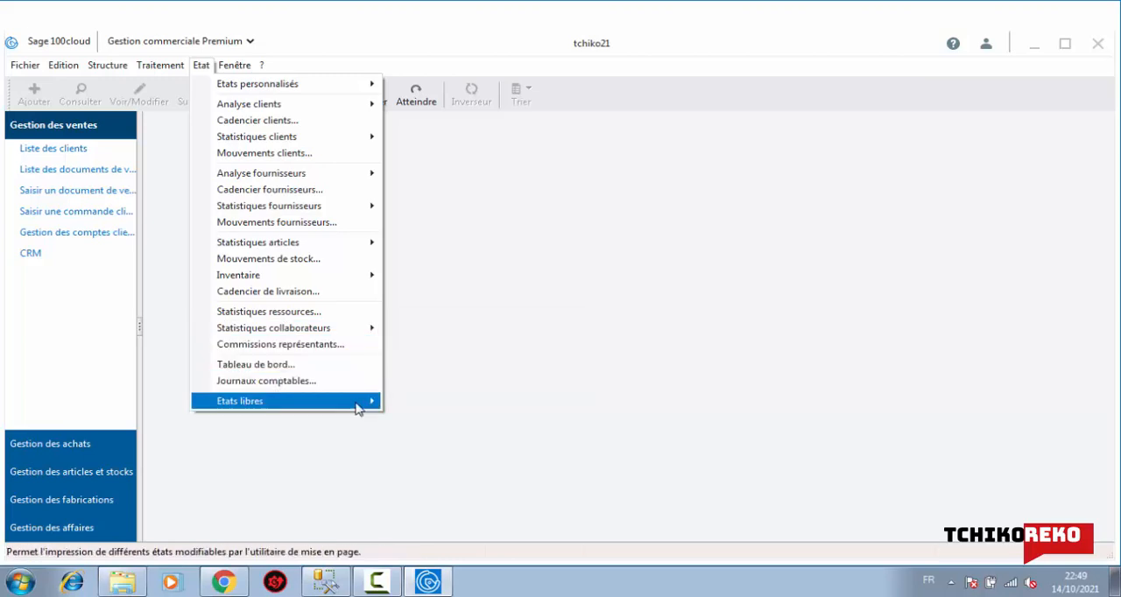
Examine the free-form reports, including invoice statements, document lists and due-date statements, and the window display options
mouse_move(357, 407)
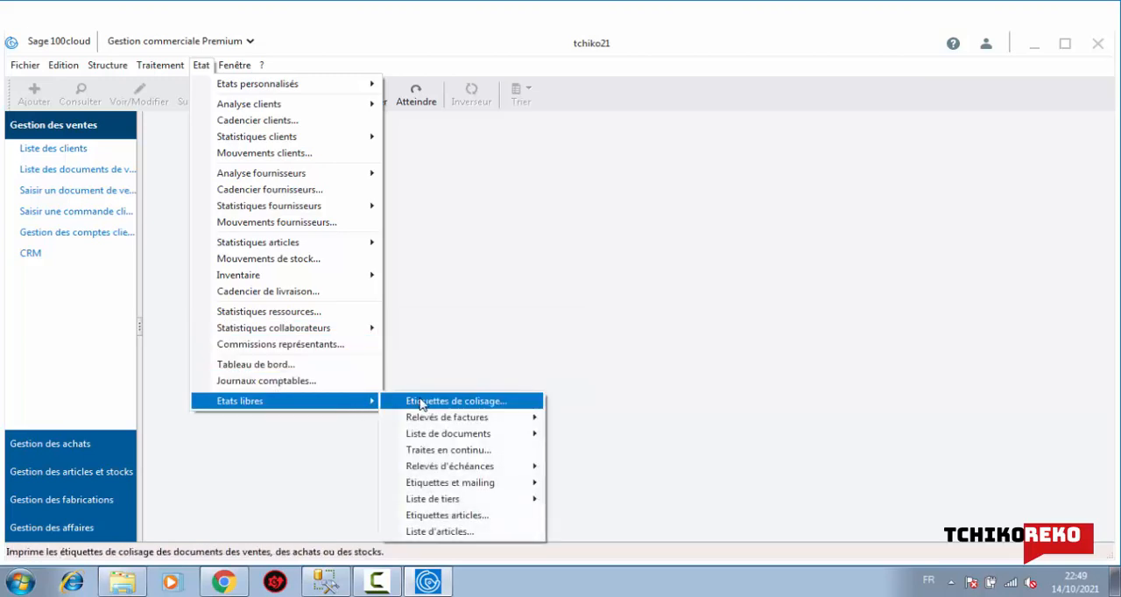
mouse_move(437, 418)
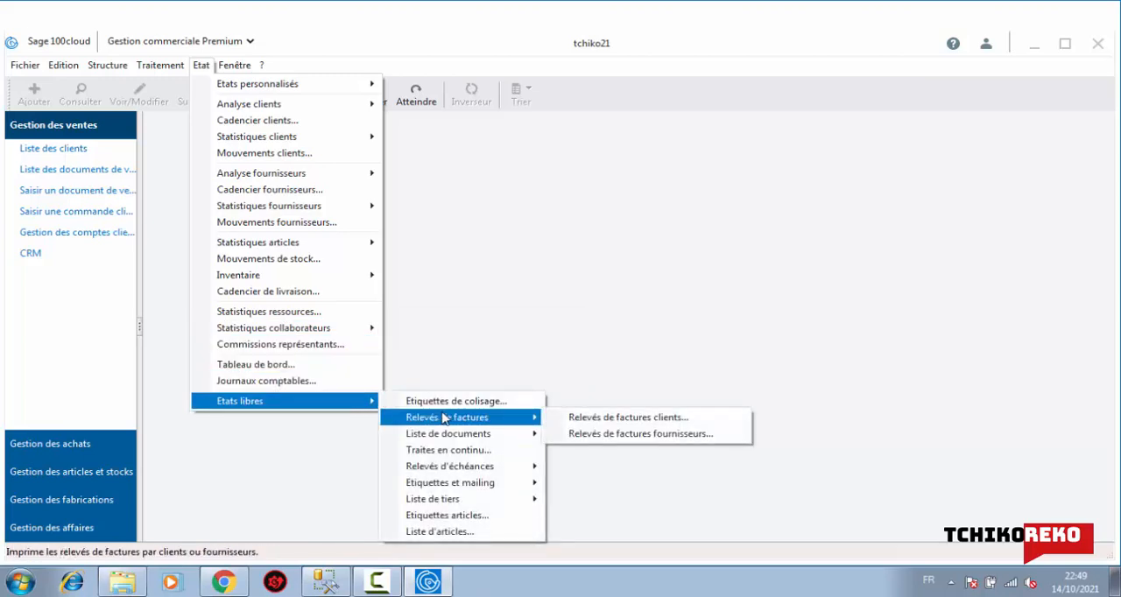
mouse_move(480, 436)
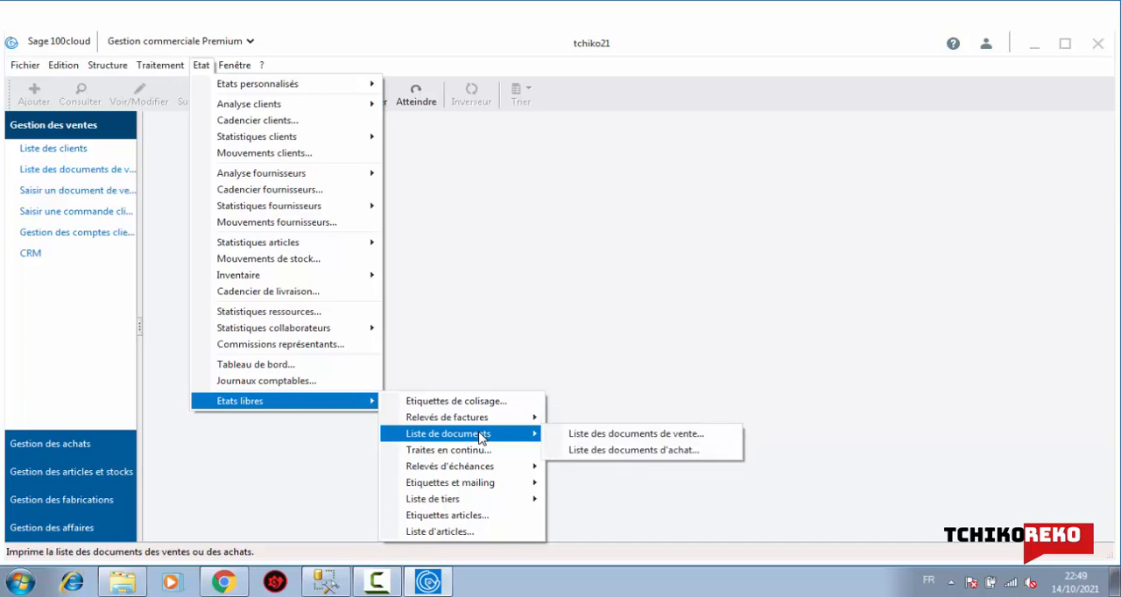
mouse_move(490, 471)
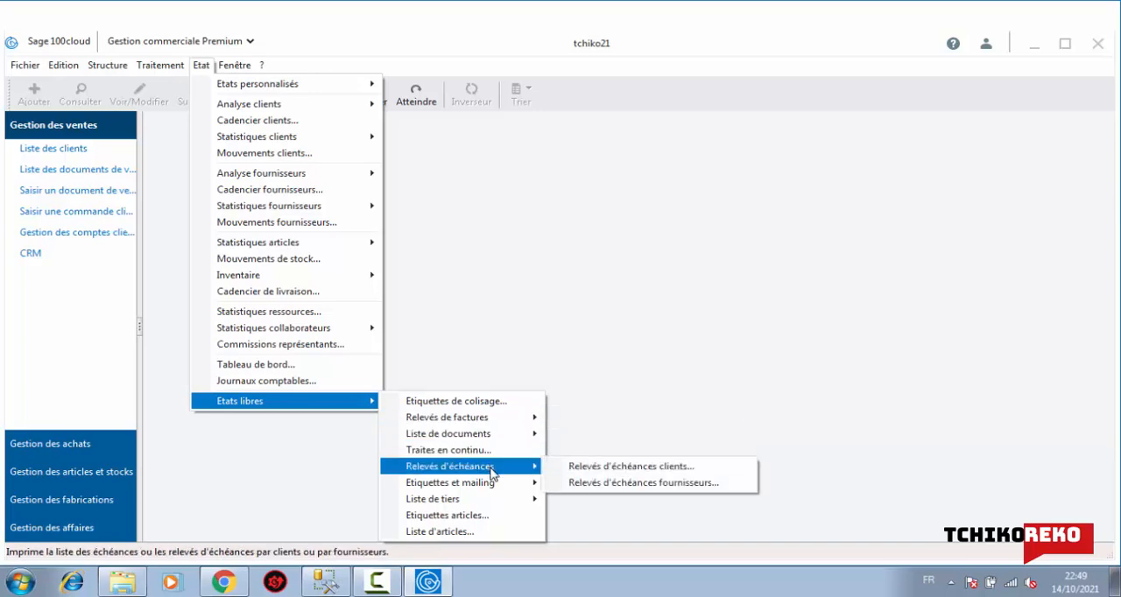
mouse_move(501, 490)
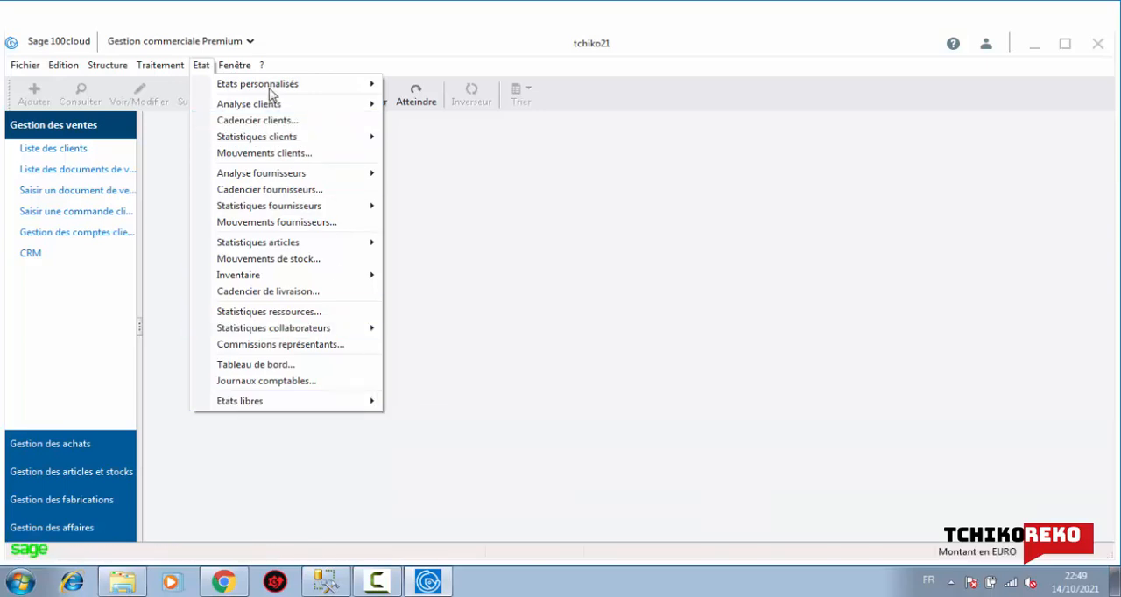
mouse_move(266, 87)
mouse_move(237, 68)
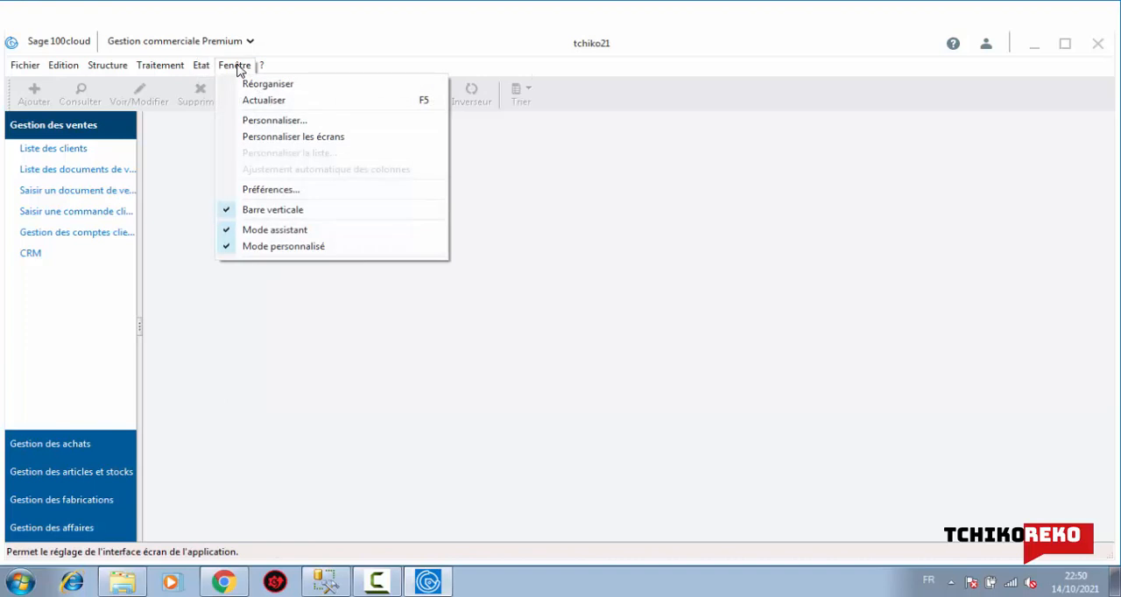